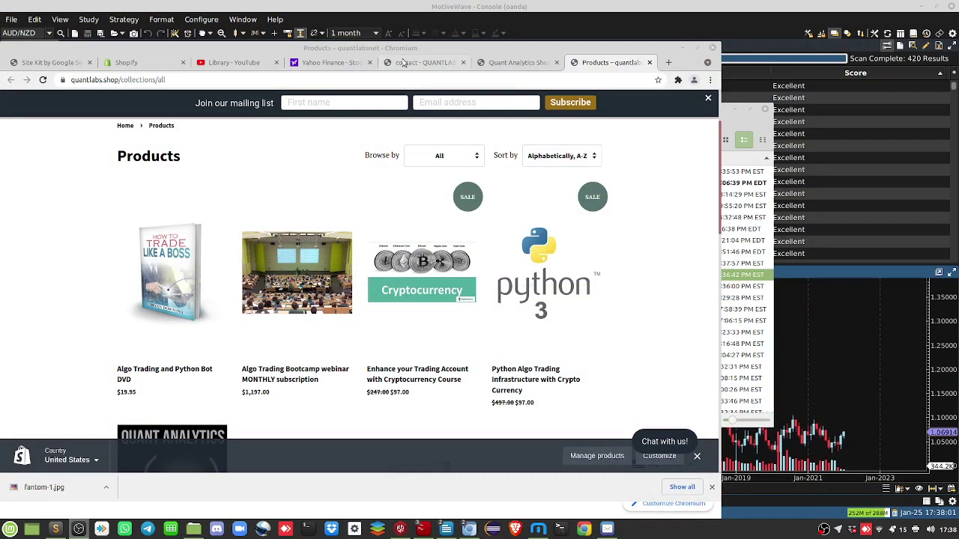
View the sign-up form on the quantlabs.net contact page and return to MotiveWave.
{"action": "key", "text": "ctrl+5"}
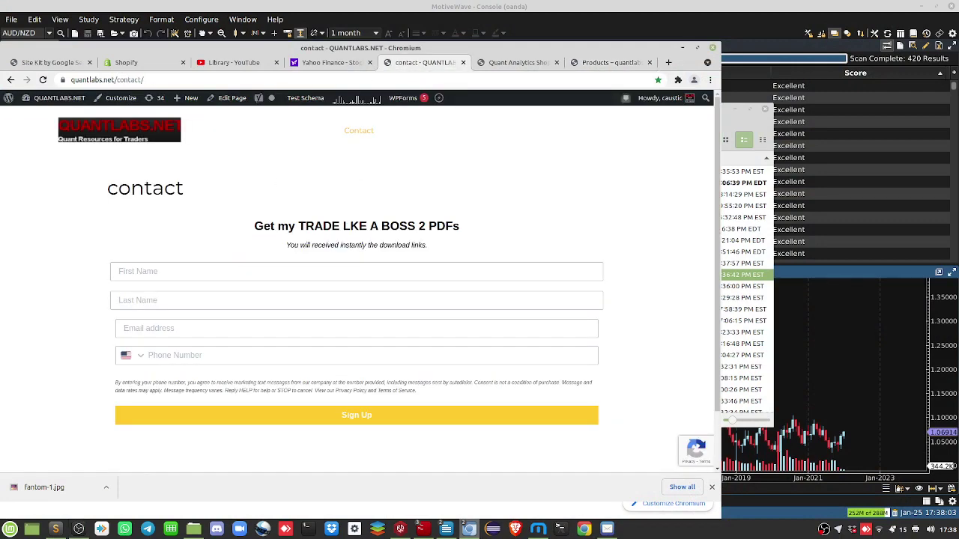
{"action": "left_click", "coordinate": [151, 81]}
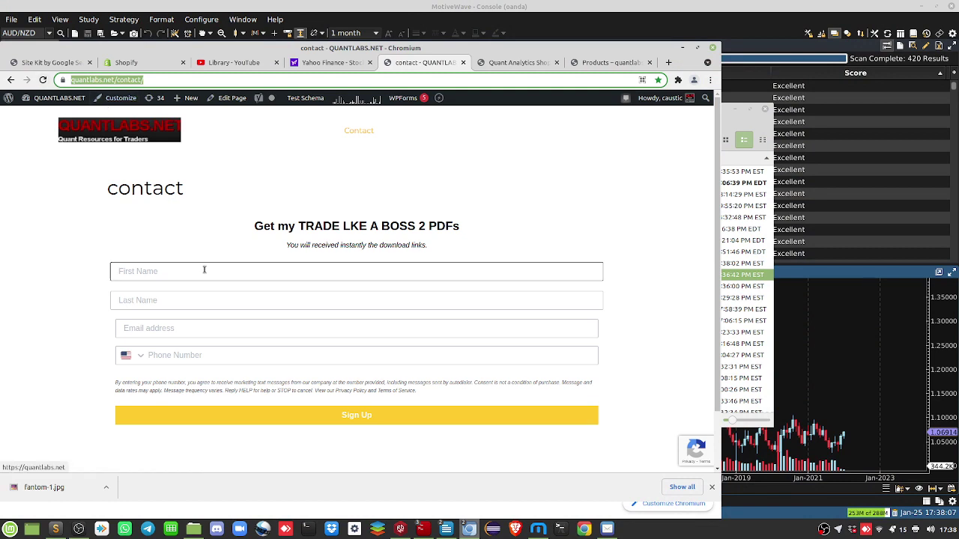
{"action": "scroll", "coordinate": [232, 266], "scroll_direction": "down", "scroll_amount": 1}
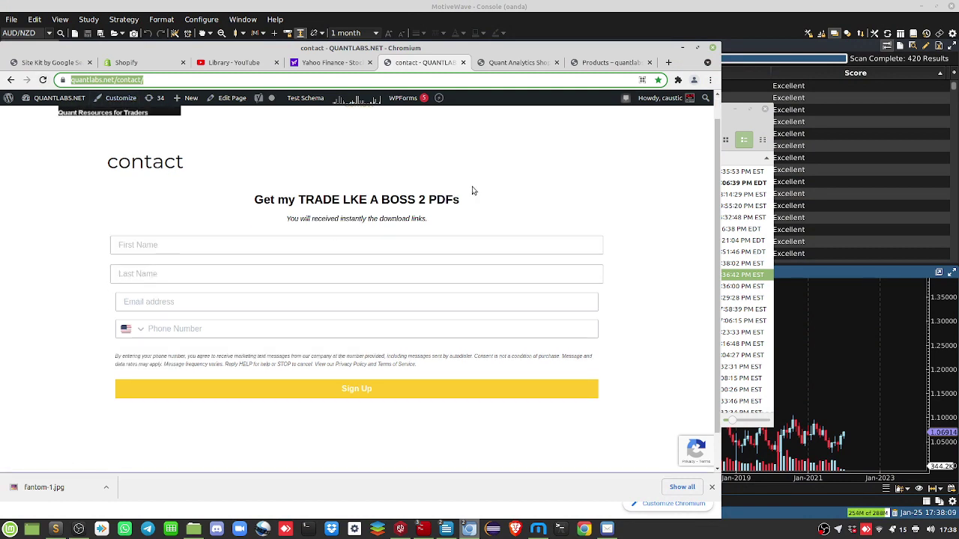
{"action": "left_click", "coordinate": [736, 15]}
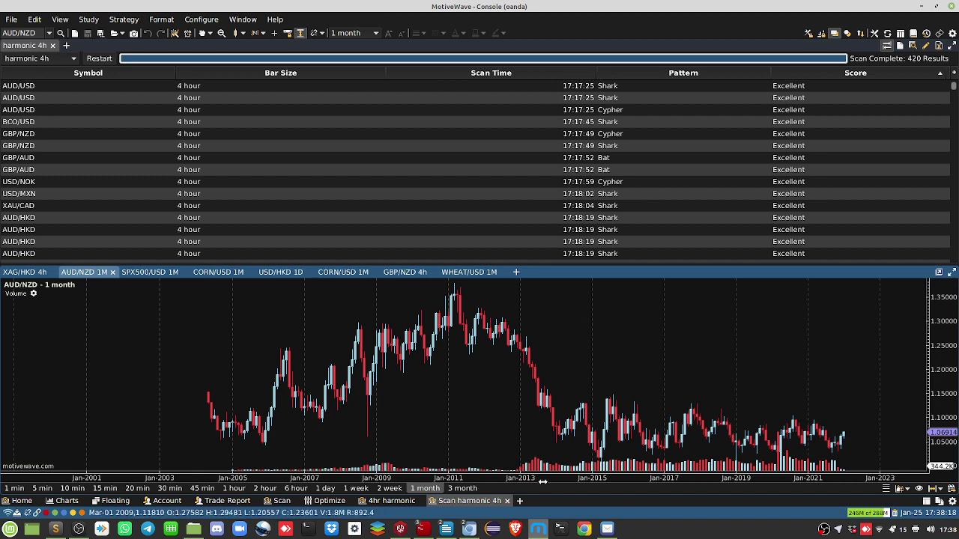
Switch to the LibreOffice Writer document and read through its list of trading symbols.
{"action": "mouse_move", "coordinate": [611, 529]}
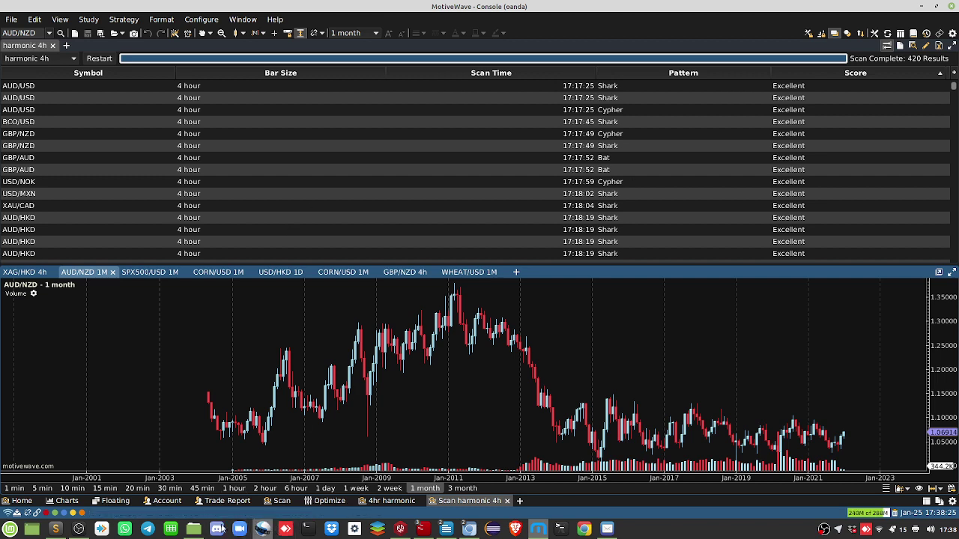
{"action": "mouse_move", "coordinate": [448, 537]}
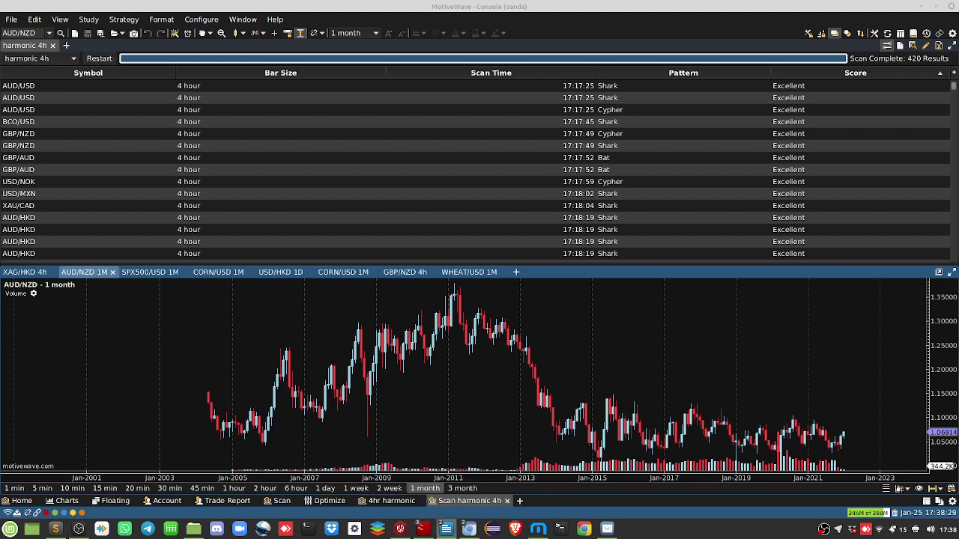
{"action": "left_click", "coordinate": [445, 529]}
{"action": "scroll", "coordinate": [472, 242], "scroll_direction": "down", "scroll_amount": 3}
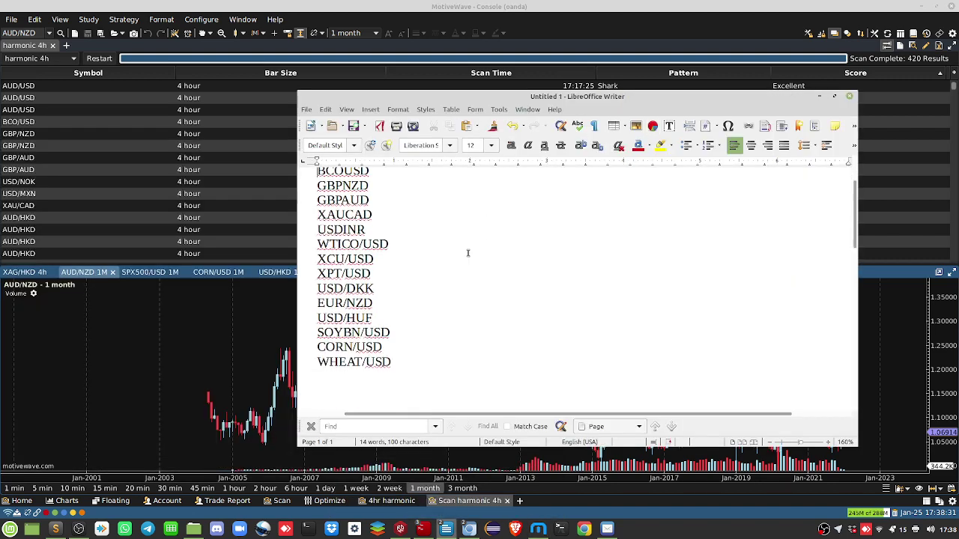
{"action": "scroll", "coordinate": [469, 250], "scroll_direction": "up", "scroll_amount": 3}
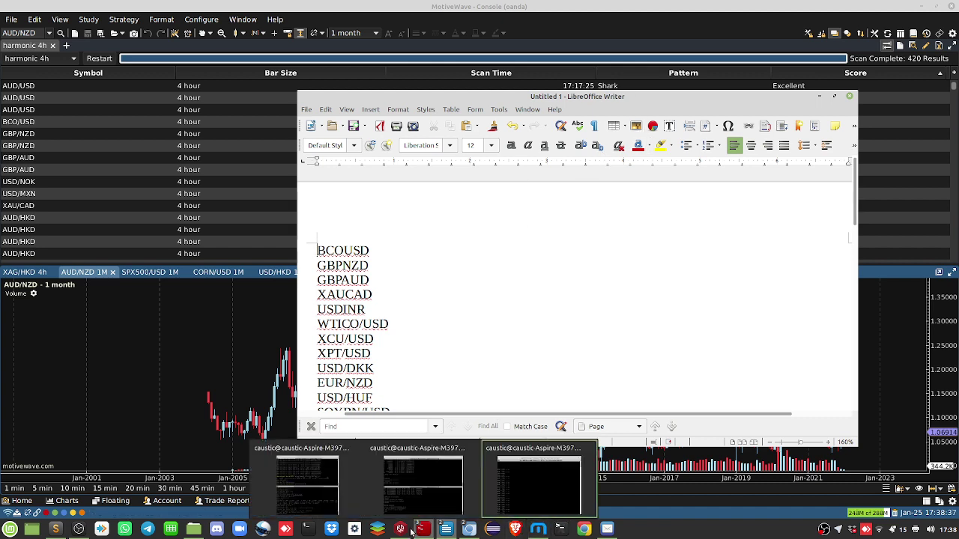
Switch to Chromium and page through the market summary quotes on Yahoo Finance to the last set.
{"action": "mouse_move", "coordinate": [335, 530]}
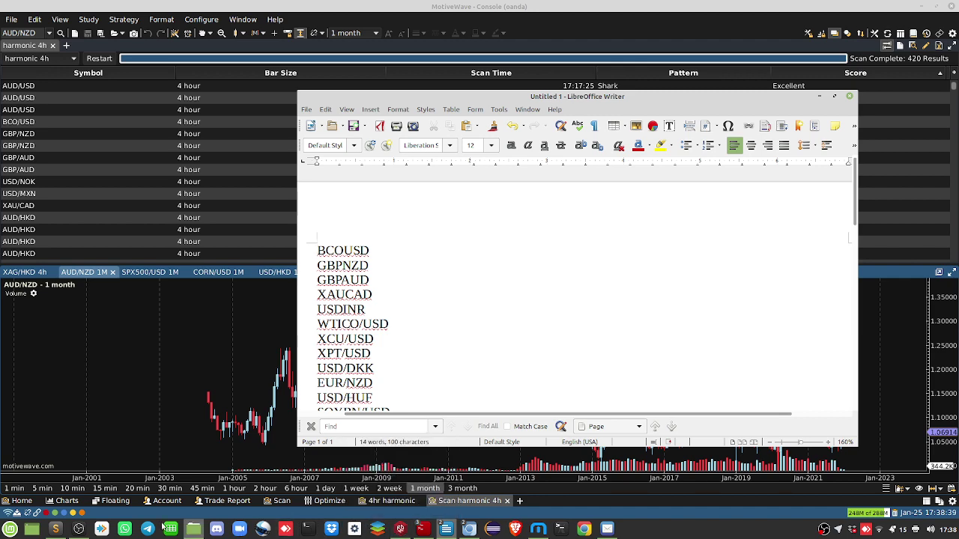
{"action": "left_click", "coordinate": [445, 529]}
{"action": "mouse_move", "coordinate": [469, 529]}
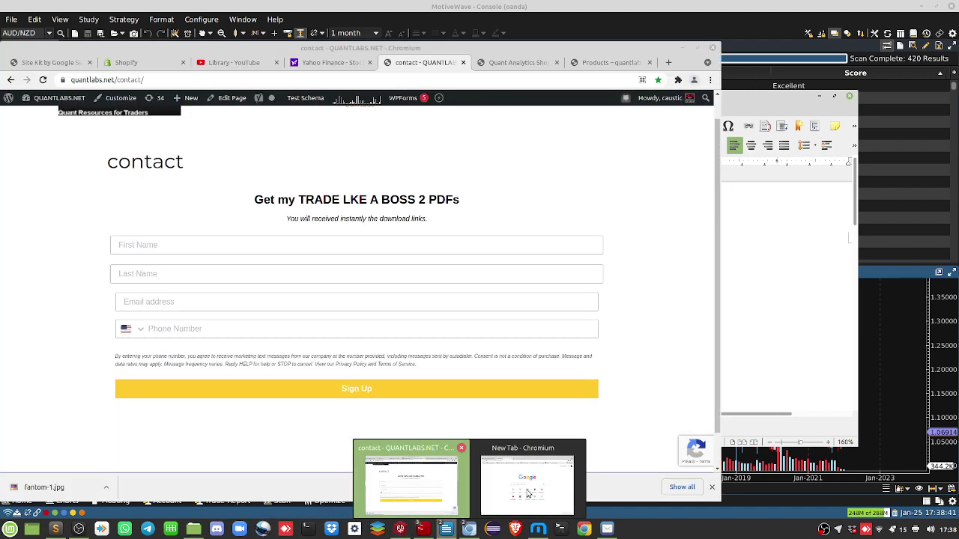
{"action": "mouse_move", "coordinate": [503, 491]}
{"action": "left_click", "coordinate": [447, 475]}
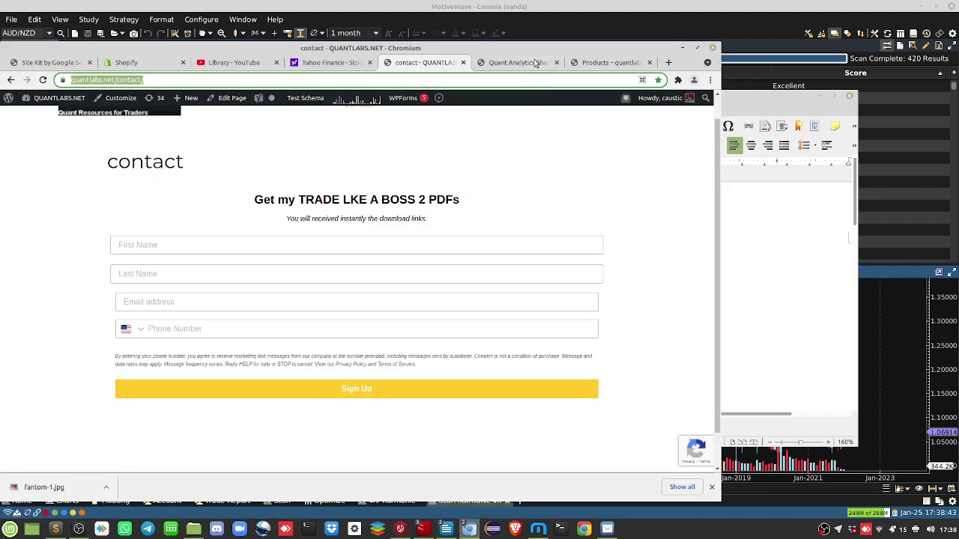
{"action": "left_click", "coordinate": [337, 63]}
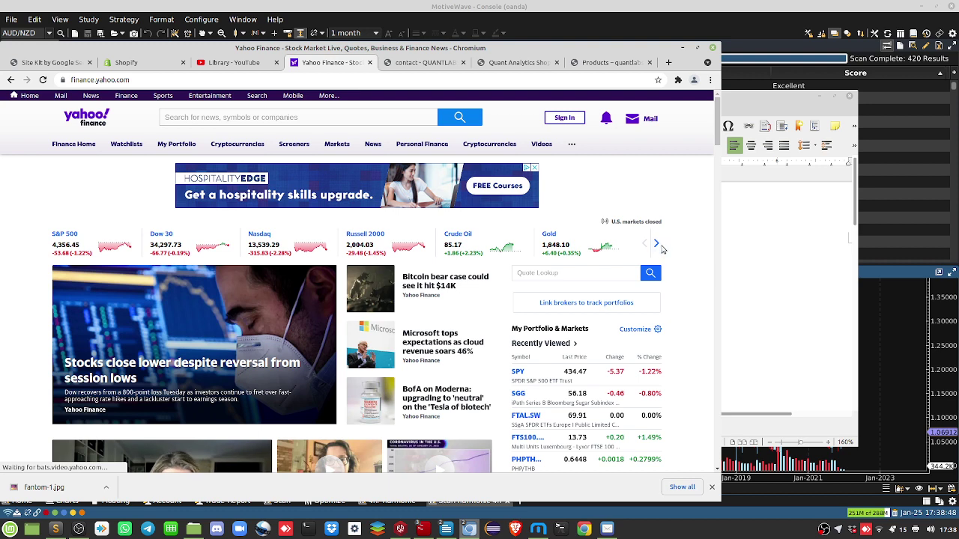
{"action": "left_click", "coordinate": [655, 245]}
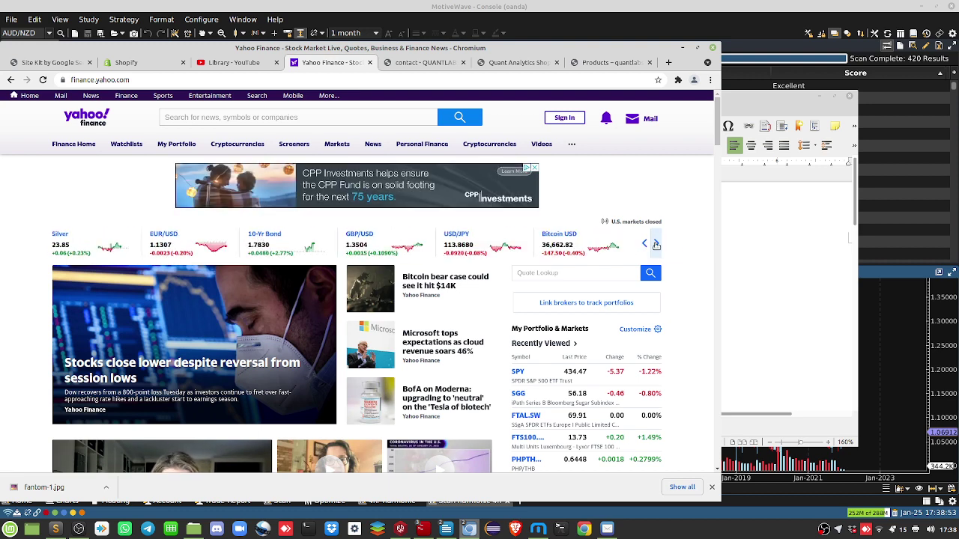
{"action": "left_click", "coordinate": [655, 245]}
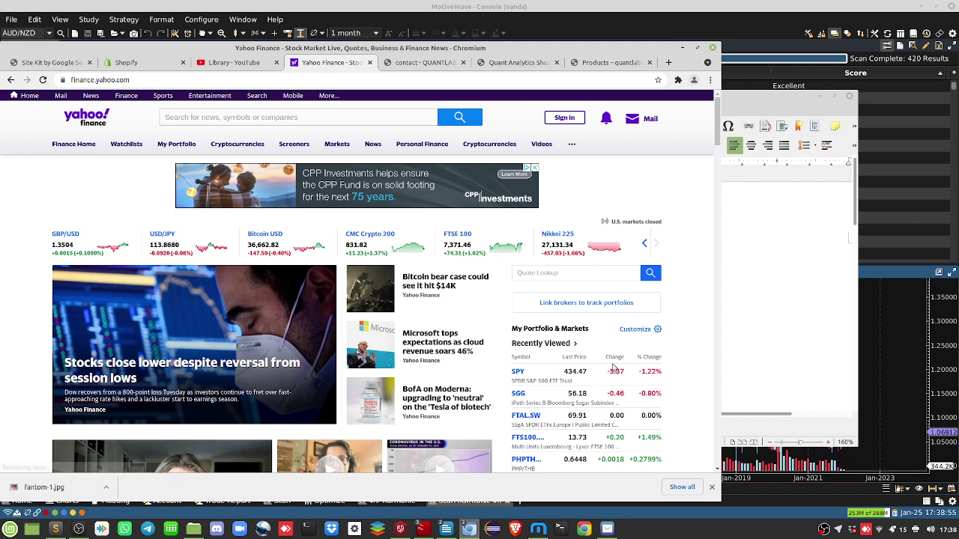
Bring up the Writer symbol list, move its window mostly off screen, and switch to MotiveWave.
{"action": "left_click", "coordinate": [760, 276]}
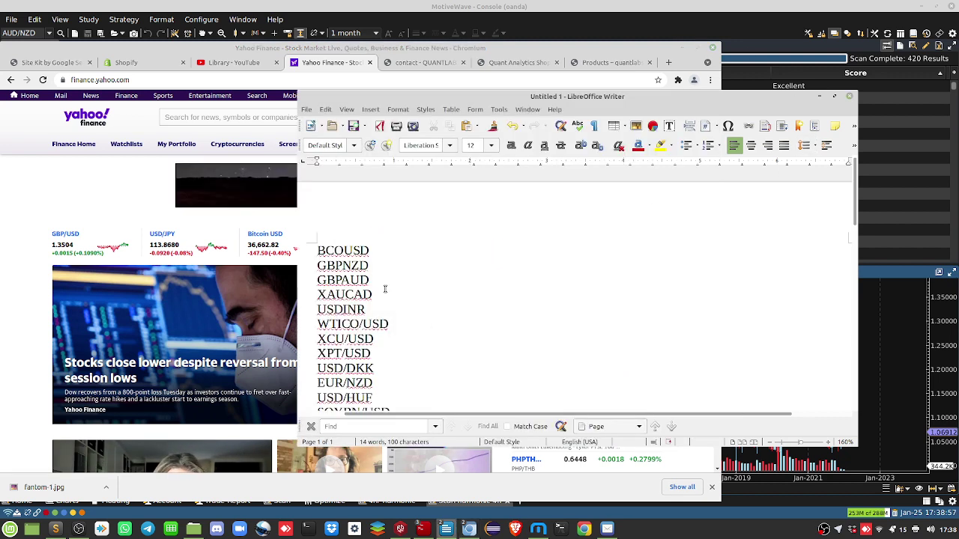
{"action": "scroll", "coordinate": [385, 289], "scroll_direction": "down", "scroll_amount": 1}
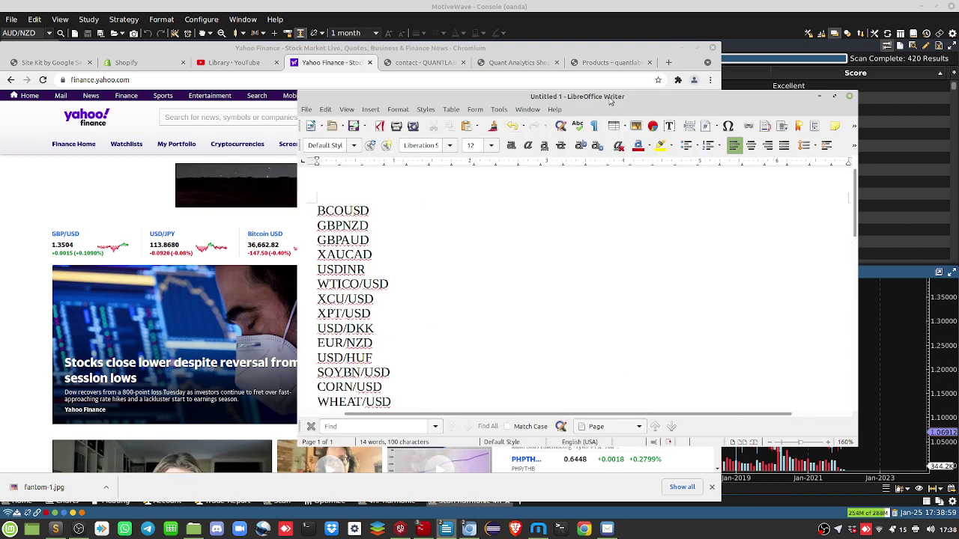
{"action": "left_click_drag", "start_coordinate": [611, 101], "coordinate": [3, 105]}
{"action": "left_click", "coordinate": [582, 36]}
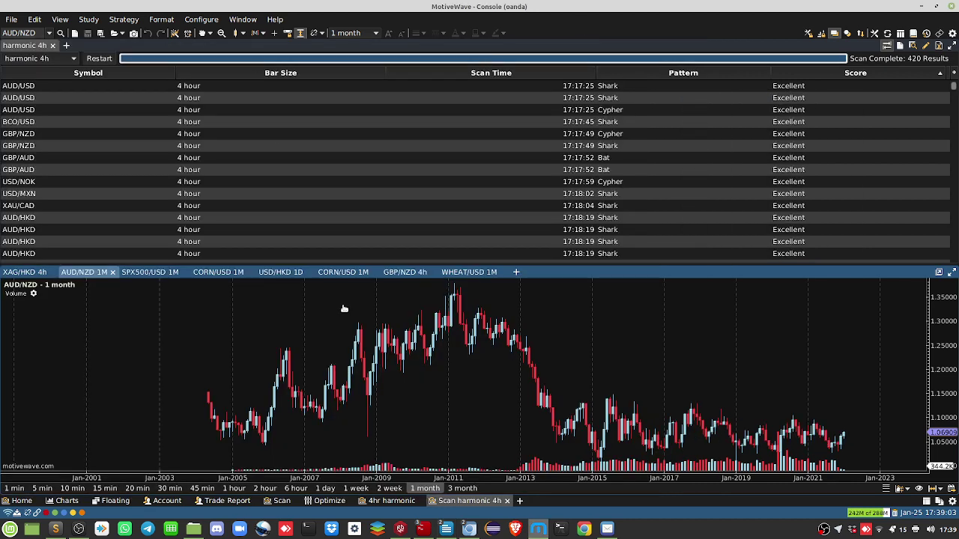
Open a new BCO/USD chart with 1 month bars and view it at the 1 week bar size.
{"action": "left_click", "coordinate": [515, 272]}
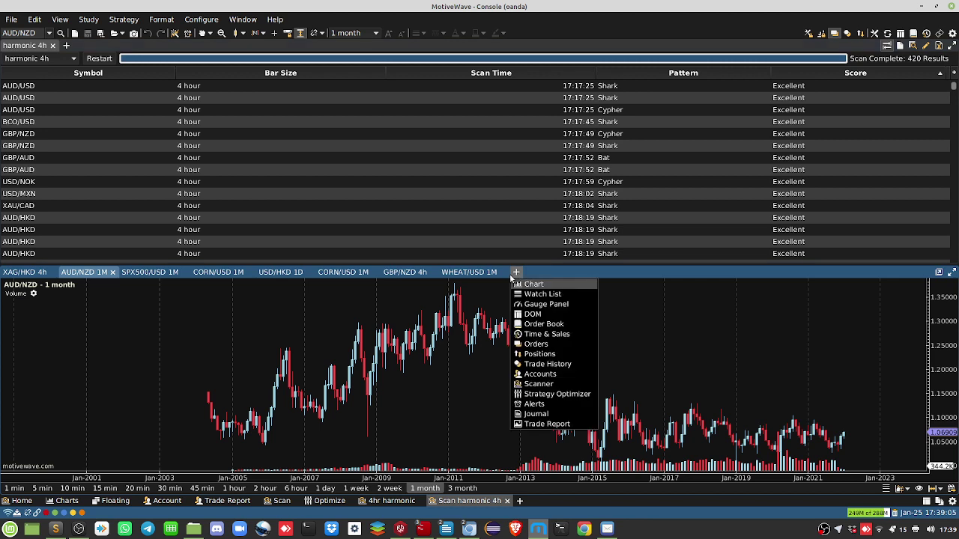
{"action": "left_click", "coordinate": [535, 285]}
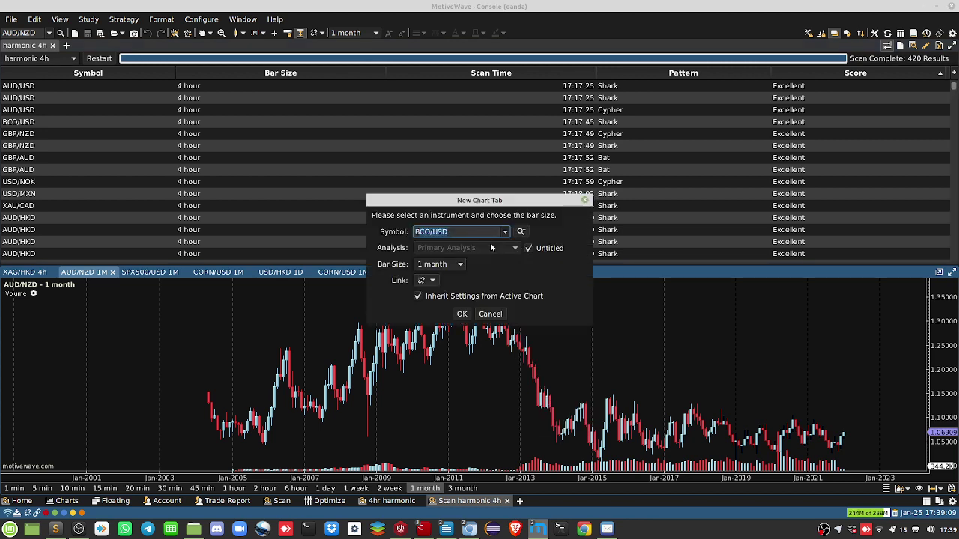
{"action": "key", "text": "Return"}
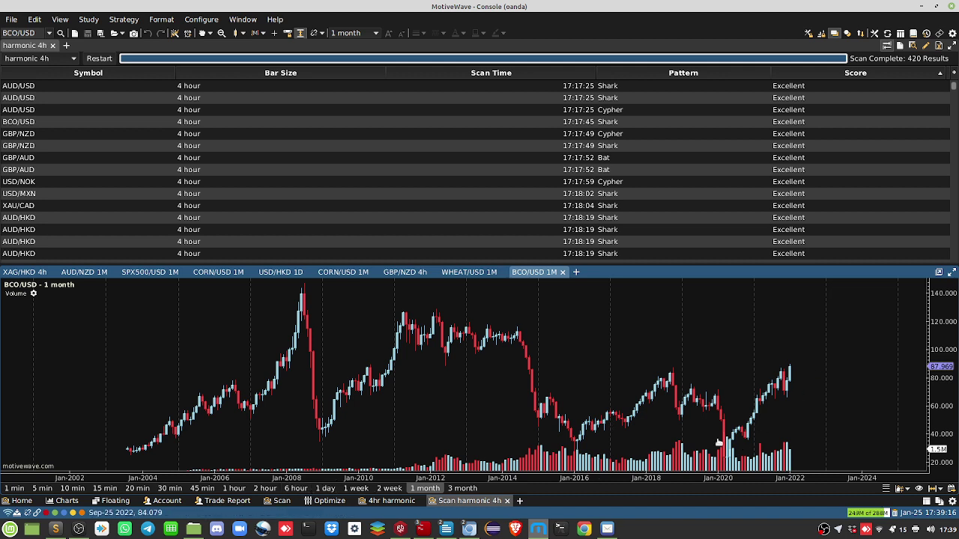
{"action": "left_click", "coordinate": [356, 488]}
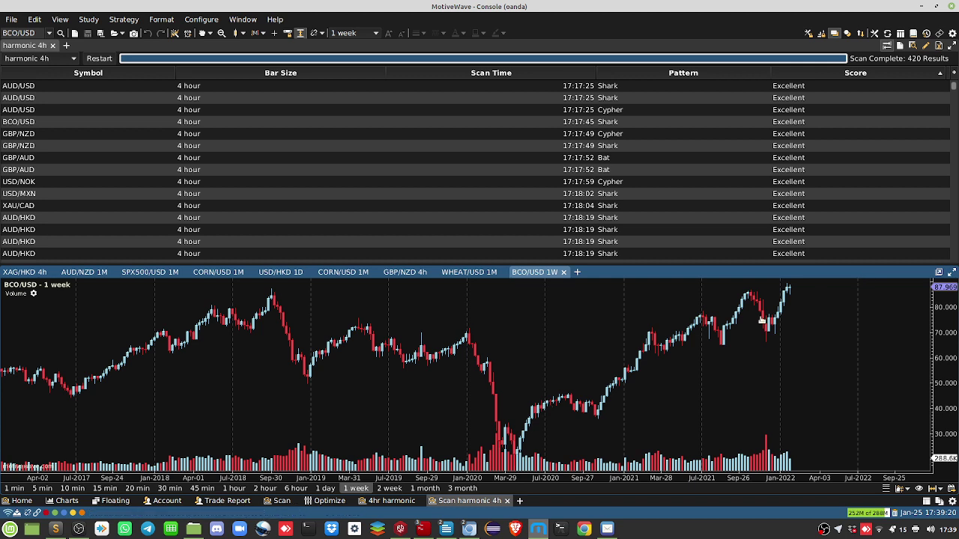
Close the BCO/USD chart and discard its untitled analyses.
{"action": "key", "text": "alt+Tab"}
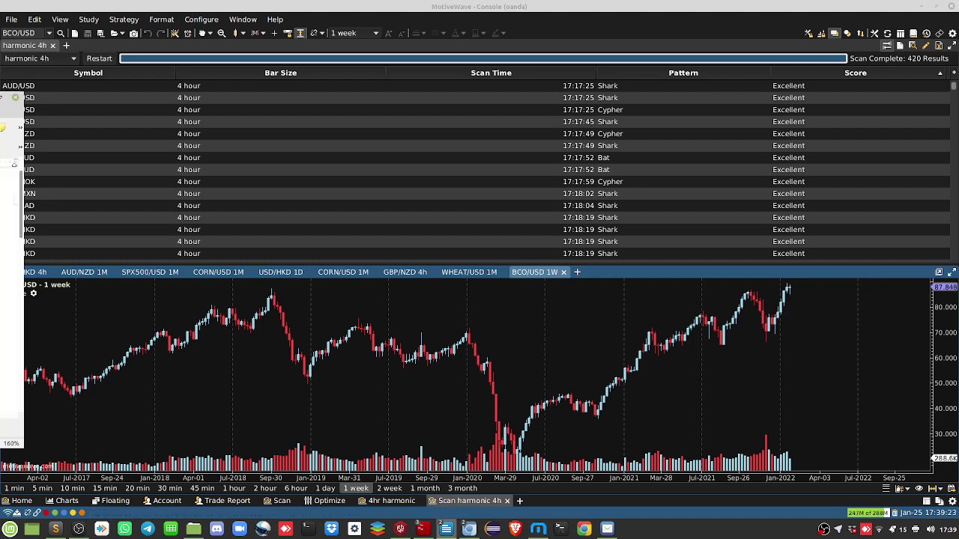
{"action": "left_click", "coordinate": [563, 273]}
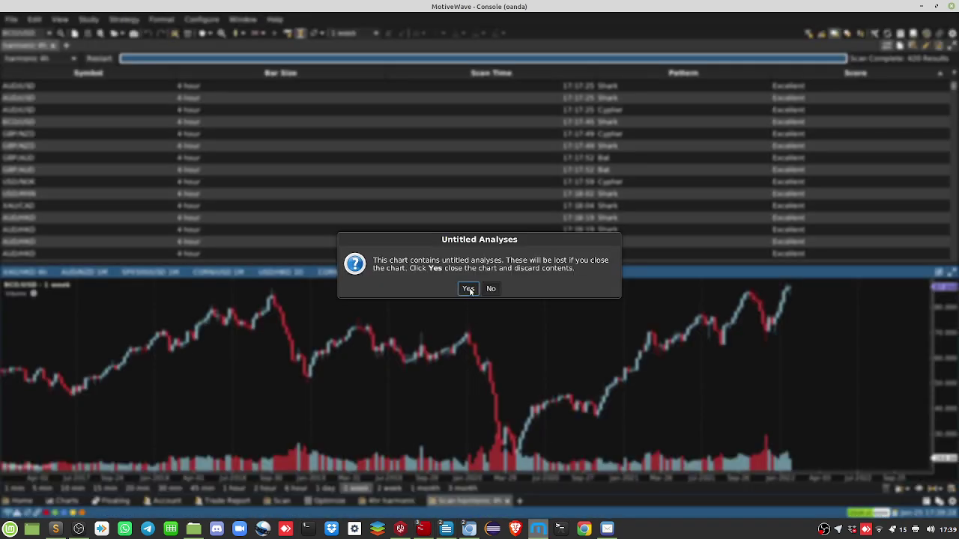
{"action": "left_click", "coordinate": [478, 288]}
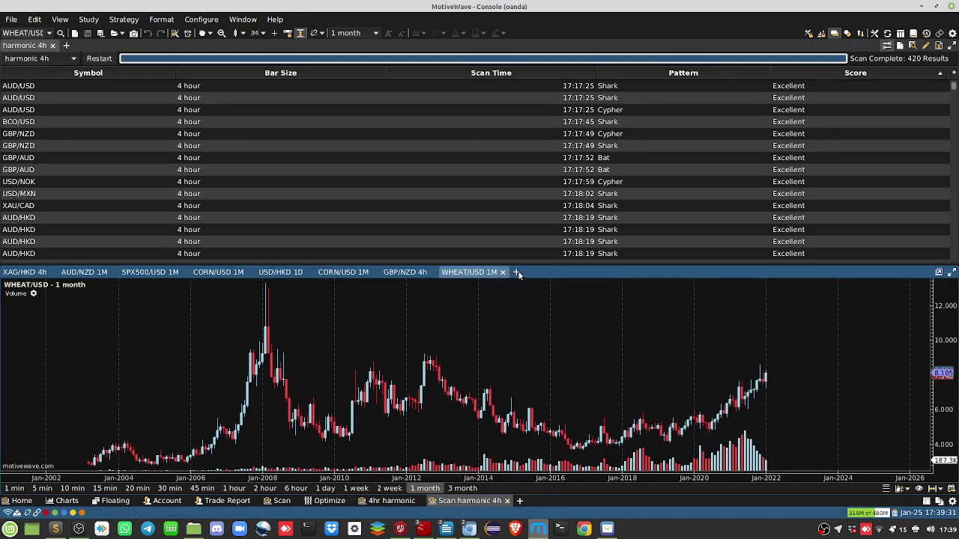
Open new 1 month chart tabs for GBP/NZD and WHEAT/USD, inheriting the active chart's settings.
{"action": "left_click", "coordinate": [517, 272]}
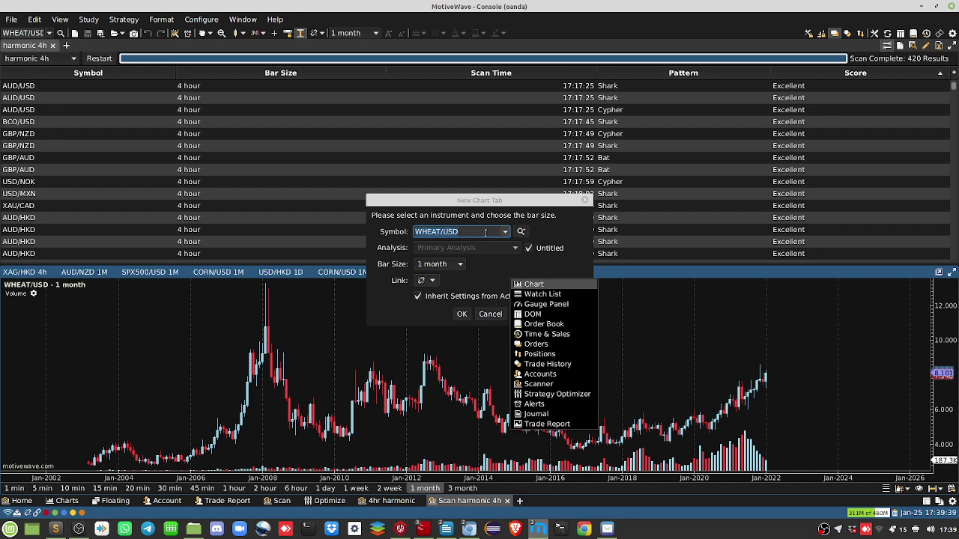
{"action": "left_click", "coordinate": [544, 296]}
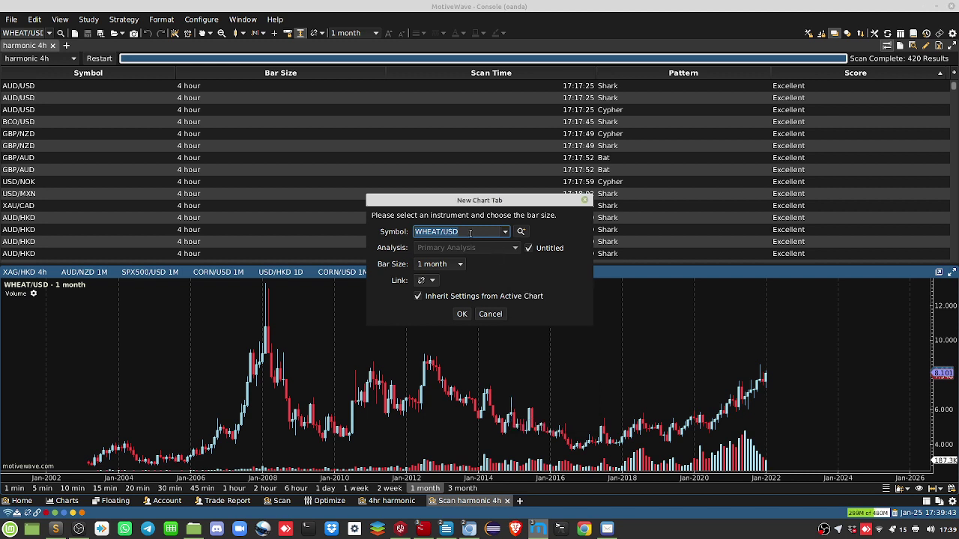
{"action": "type", "text": "P/AUD"}
{"action": "key", "text": "BackSpace"}
{"action": "key", "text": "BackSpace"}
{"action": "key", "text": "BackSpace"}
{"action": "type", "text": "NZD"}
{"action": "key", "text": "Return"}
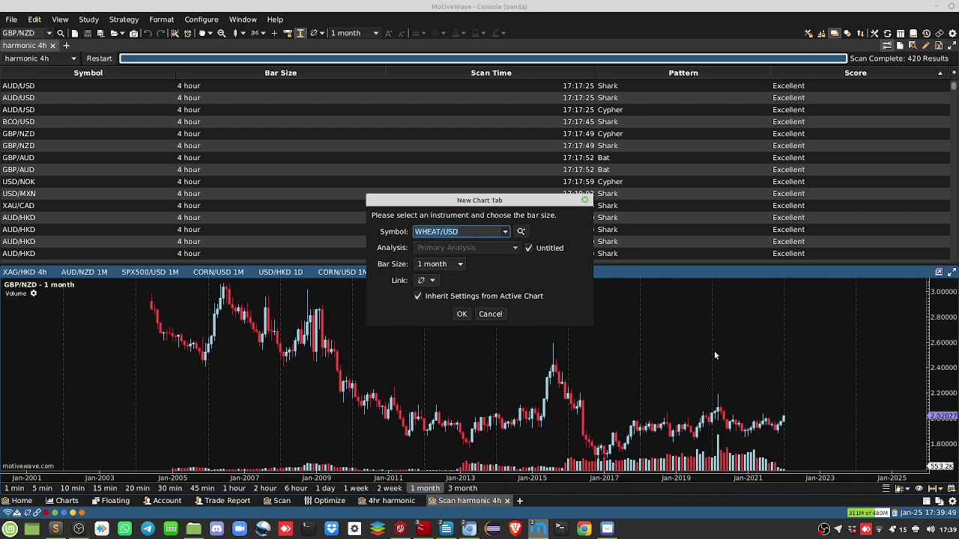
{"action": "left_click", "coordinate": [463, 314]}
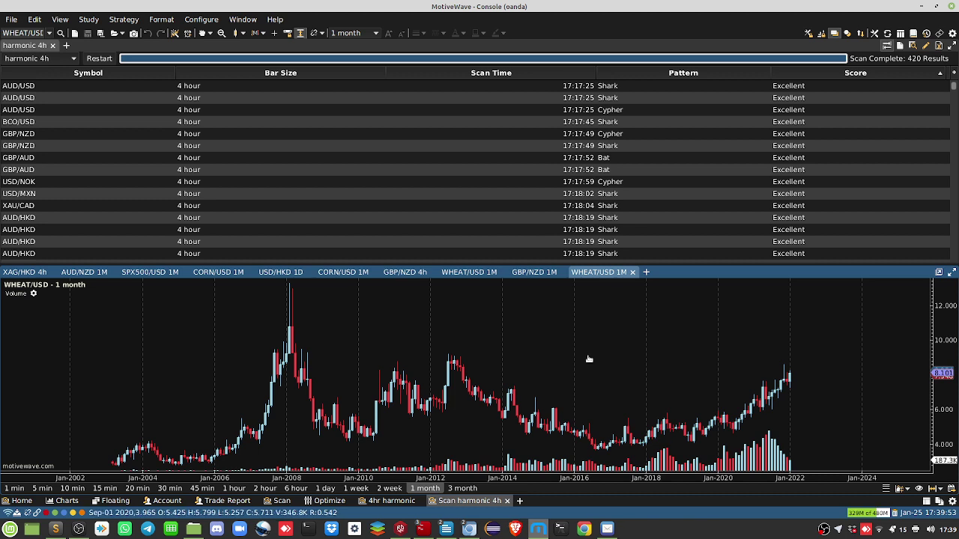
View the new GBP/NZD chart at the 1 week and 1 day bar sizes.
{"action": "left_click", "coordinate": [528, 272]}
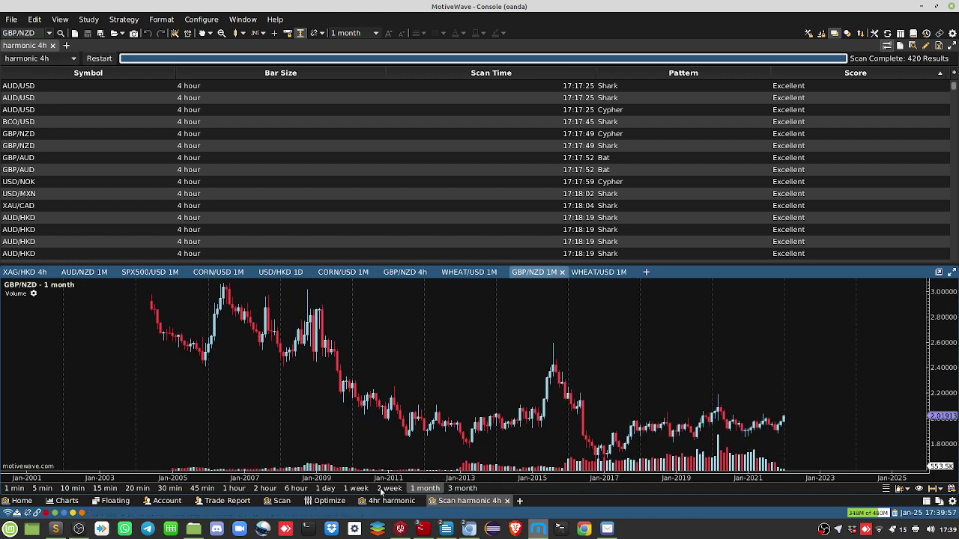
{"action": "left_click", "coordinate": [356, 489]}
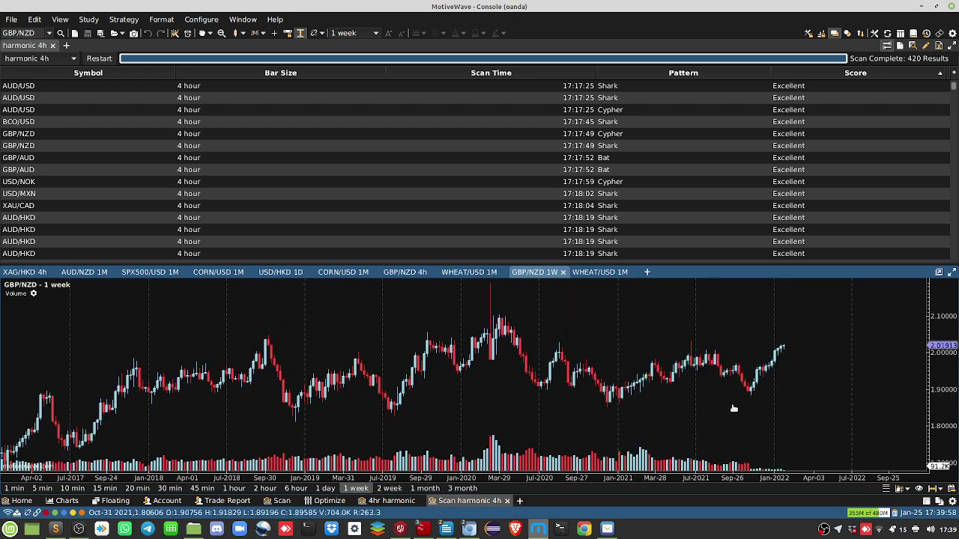
{"action": "left_click", "coordinate": [325, 489]}
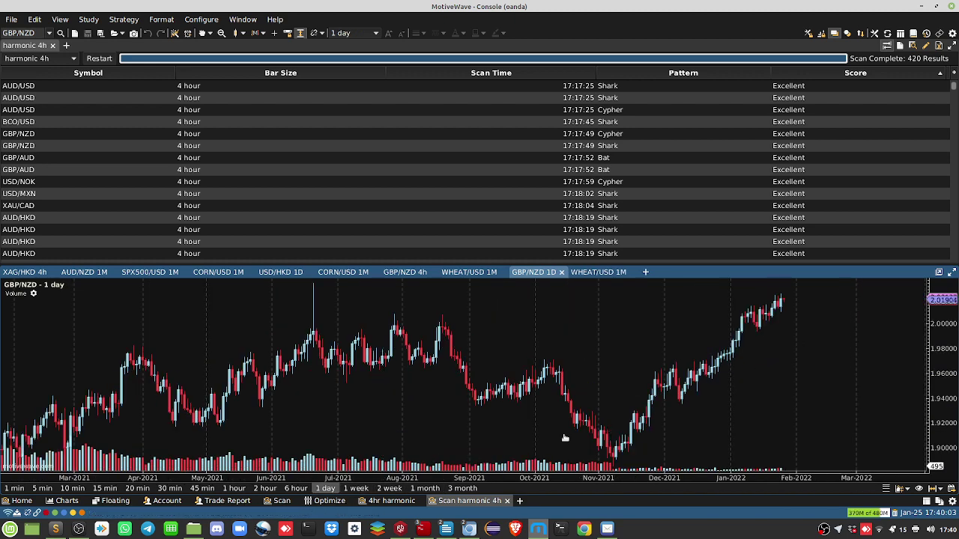
Close the GBP/NZD 1 day chart and discard its untitled analyses.
{"action": "left_click", "coordinate": [561, 272]}
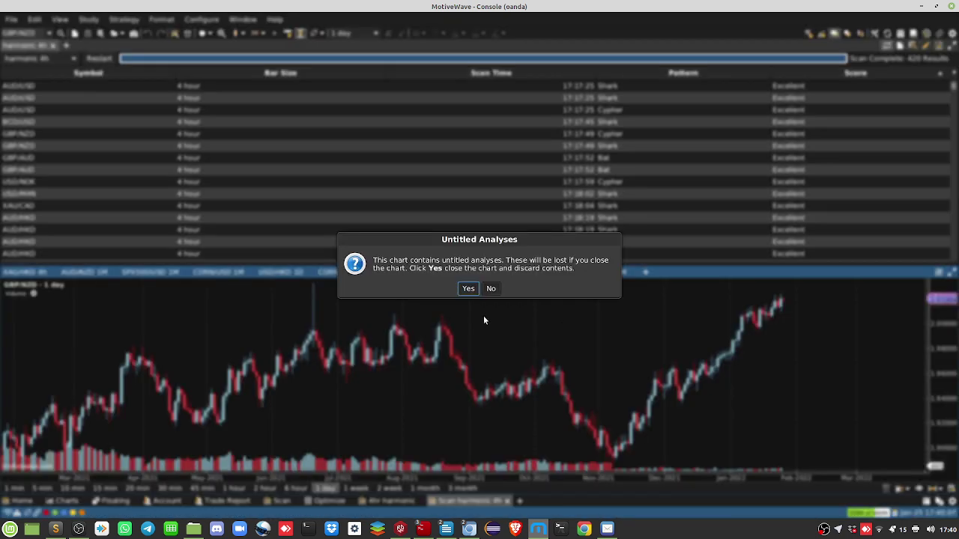
{"action": "left_click", "coordinate": [467, 287]}
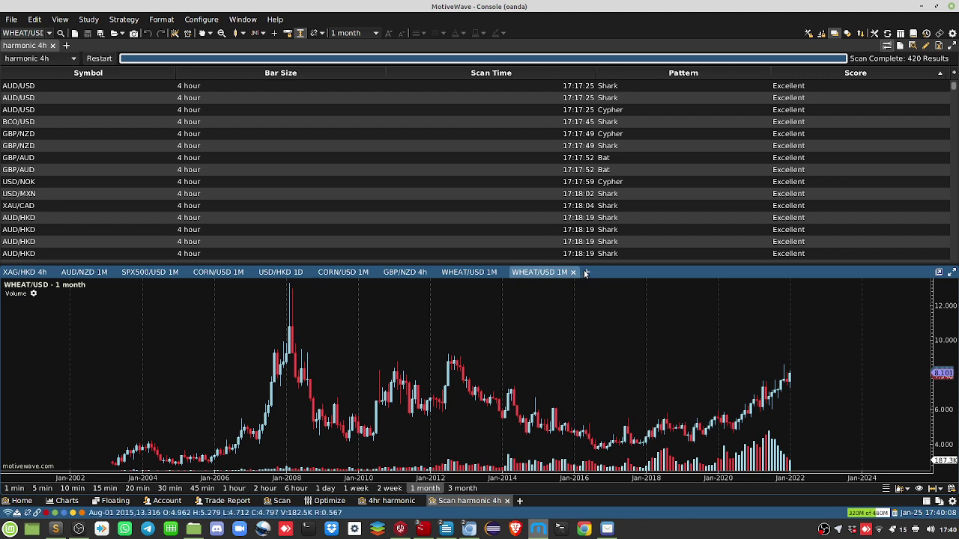
Open a new 1 month chart tab for GBP/AUD, inheriting the active chart's settings.
{"action": "left_click", "coordinate": [587, 273]}
{"action": "key", "text": "Escape"}
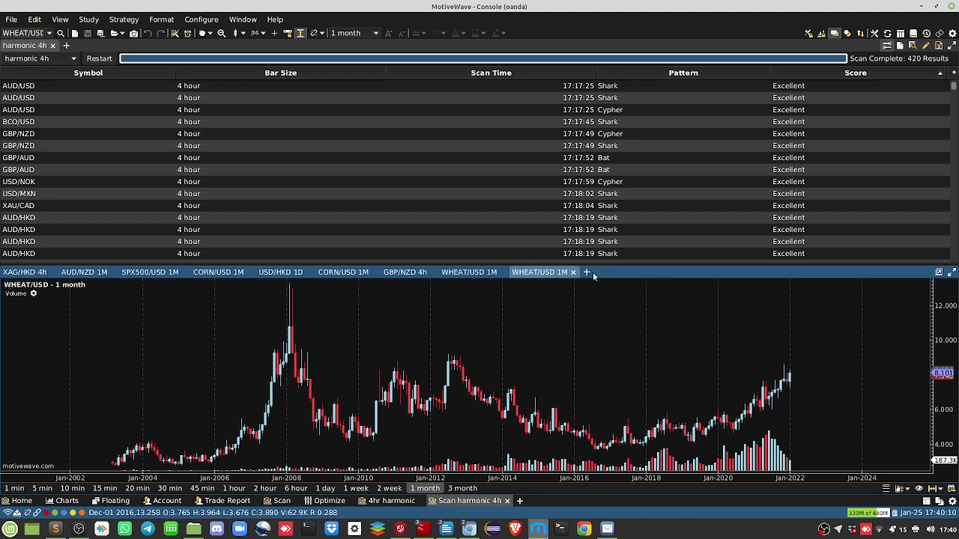
{"action": "left_click", "coordinate": [588, 273]}
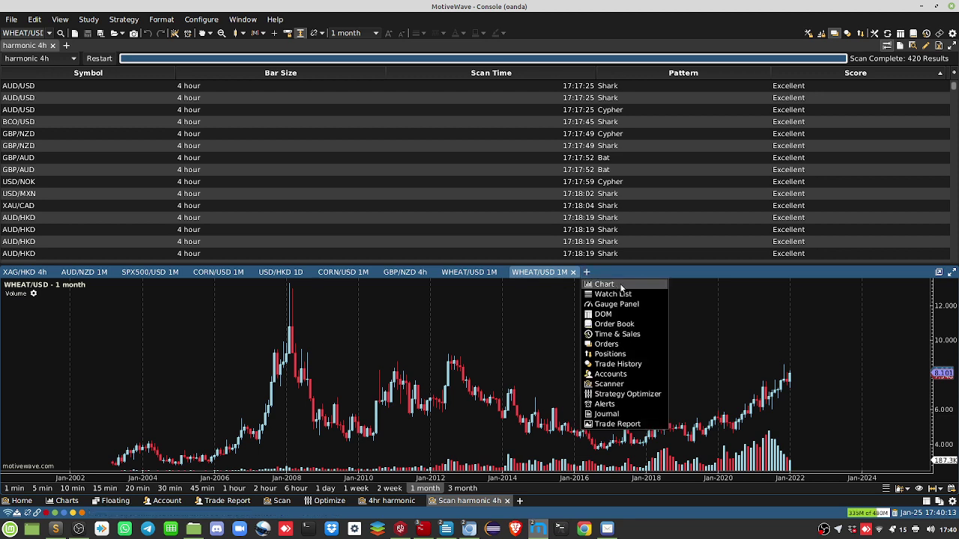
{"action": "left_click", "coordinate": [626, 285]}
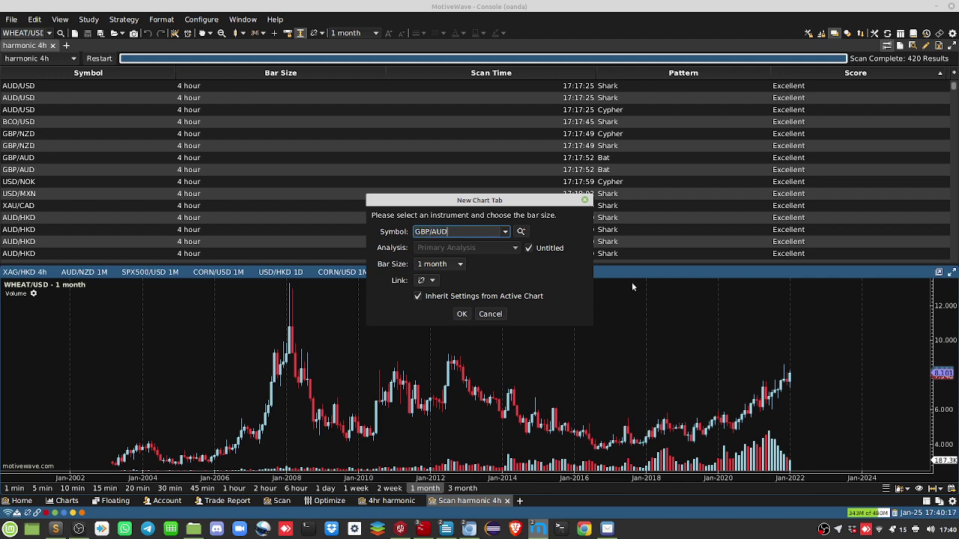
{"action": "key", "text": "Return"}
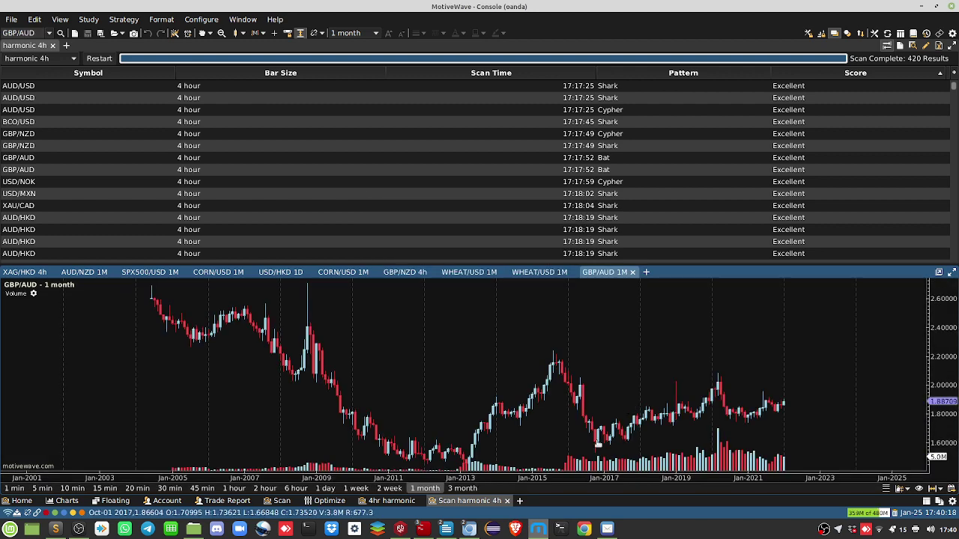
View the GBP/AUD chart at the 1 day and 1 month bar sizes, and close it, discarding its untitled analyses.
{"action": "left_click", "coordinate": [327, 489]}
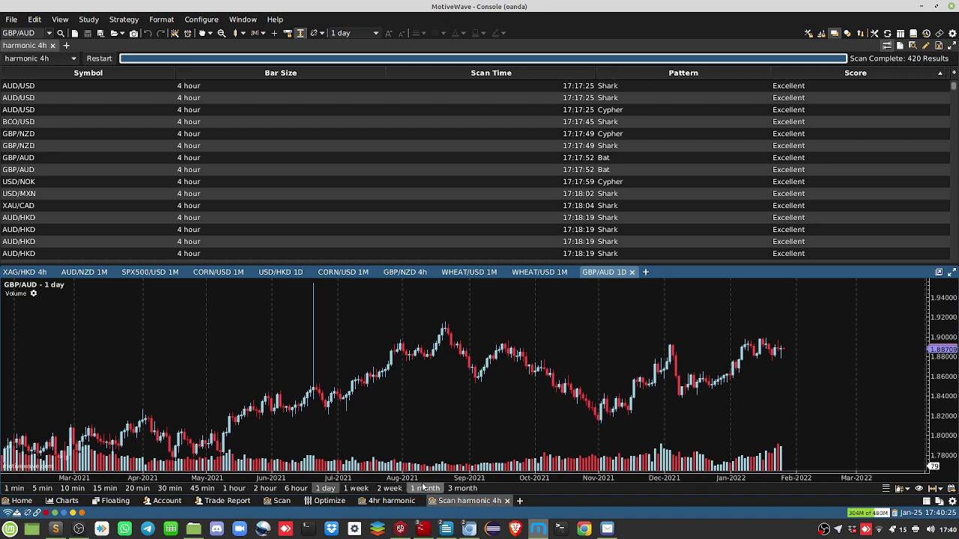
{"action": "left_click", "coordinate": [425, 488]}
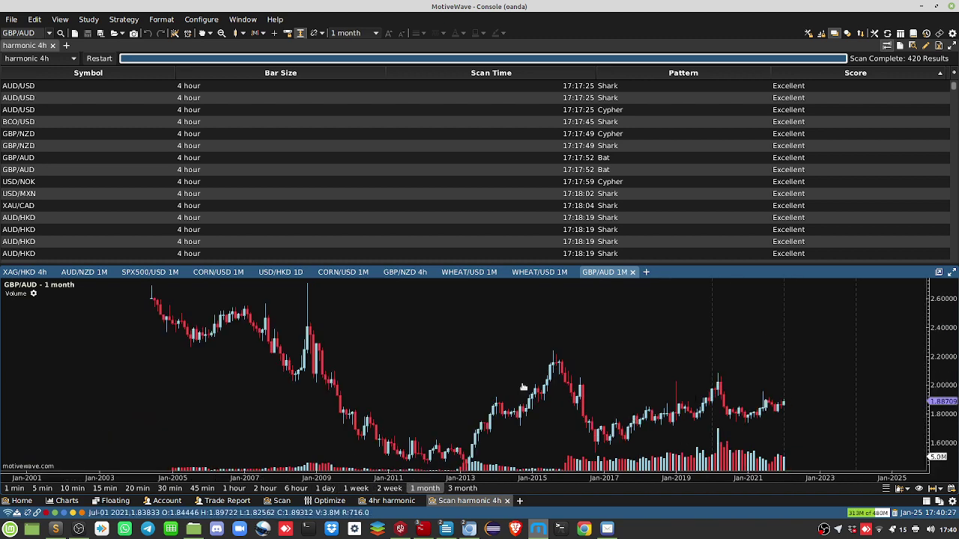
{"action": "left_click", "coordinate": [632, 272]}
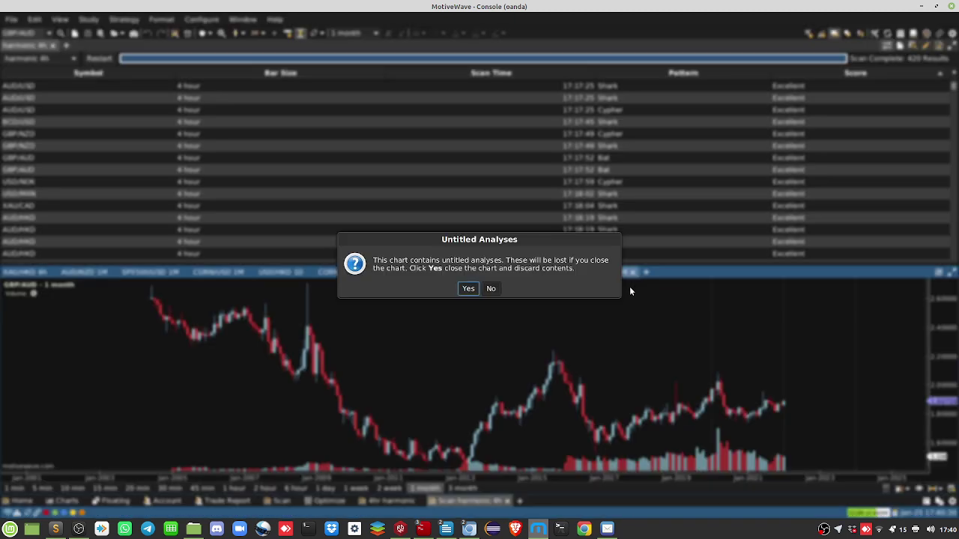
{"action": "left_click", "coordinate": [468, 289]}
Open a new 1 month chart tab for XAU/CAD and view it at the 1 week and 1 day bar sizes.
{"action": "left_click", "coordinate": [589, 272]}
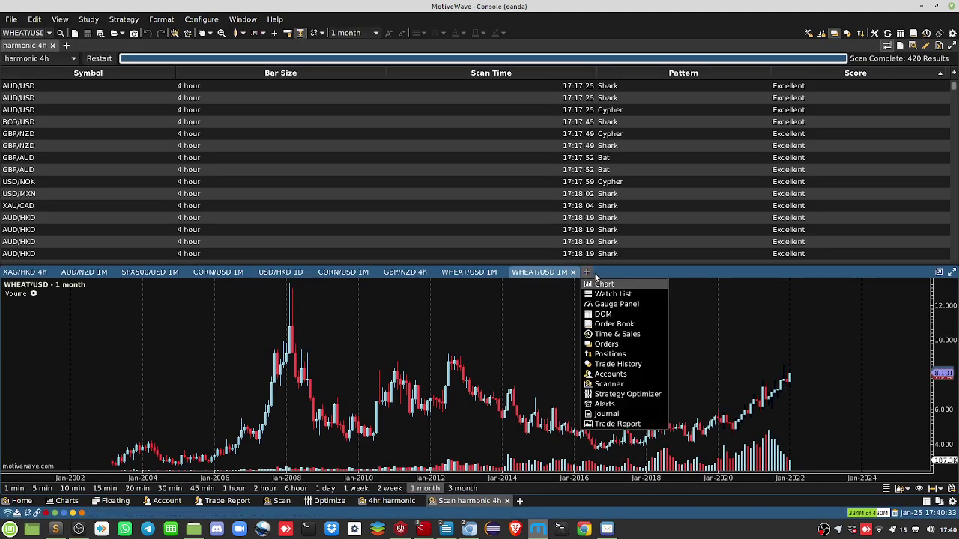
{"action": "key", "text": "Escape"}
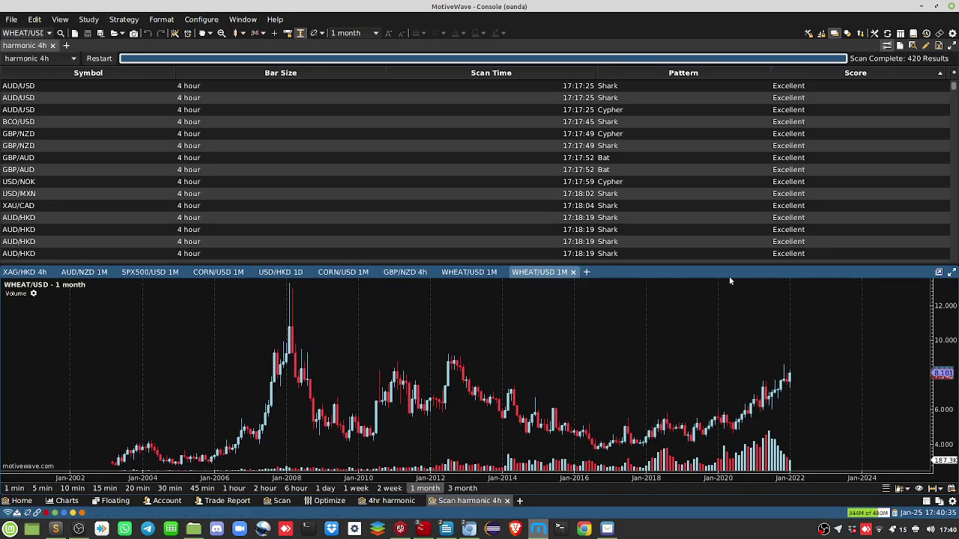
{"action": "left_click", "coordinate": [586, 272]}
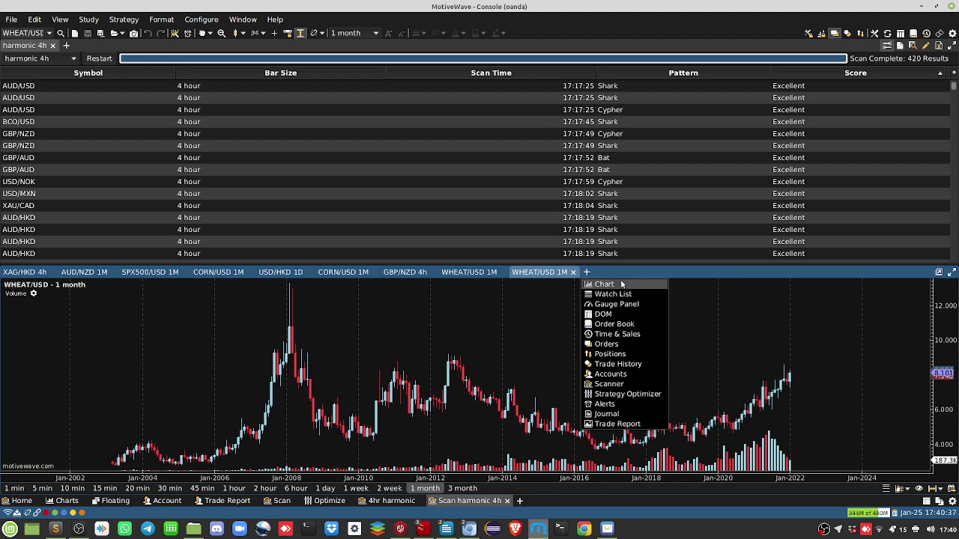
{"action": "left_click", "coordinate": [604, 284]}
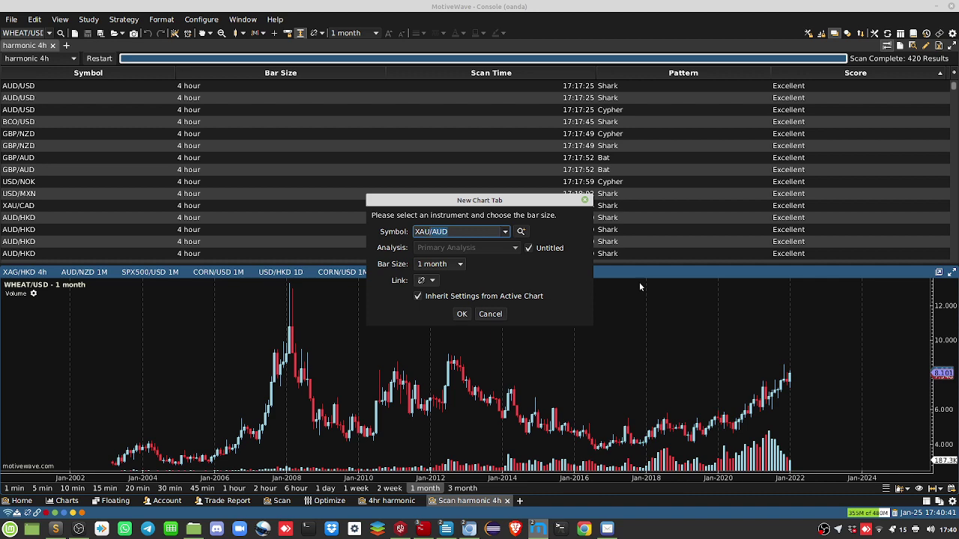
{"action": "type", "text": "XAU/CAD"}
{"action": "key", "text": "Return"}
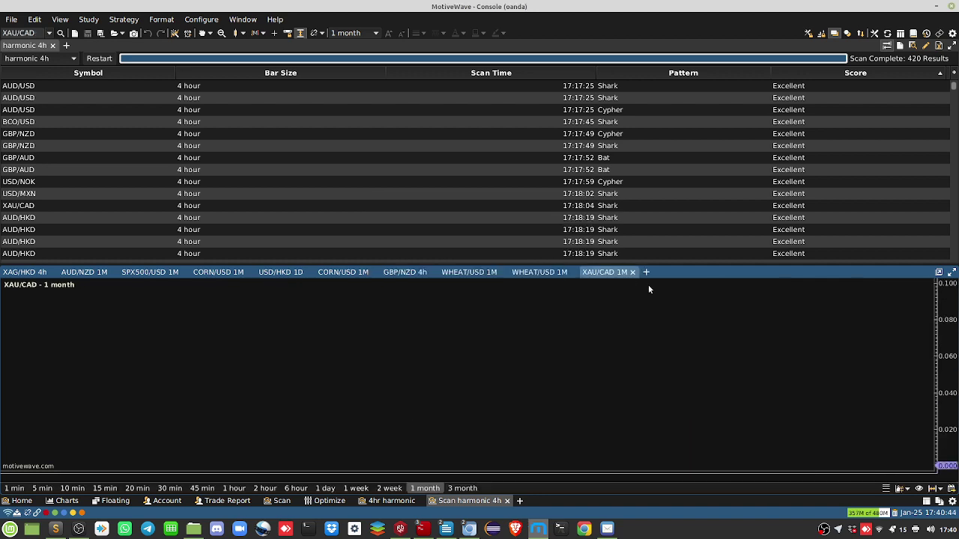
{"action": "left_click", "coordinate": [355, 488]}
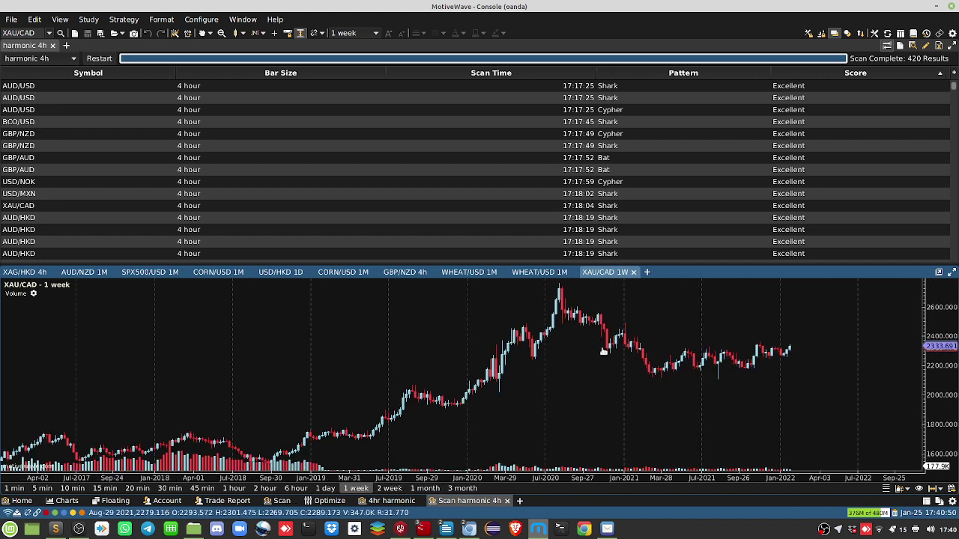
{"action": "left_click", "coordinate": [326, 488]}
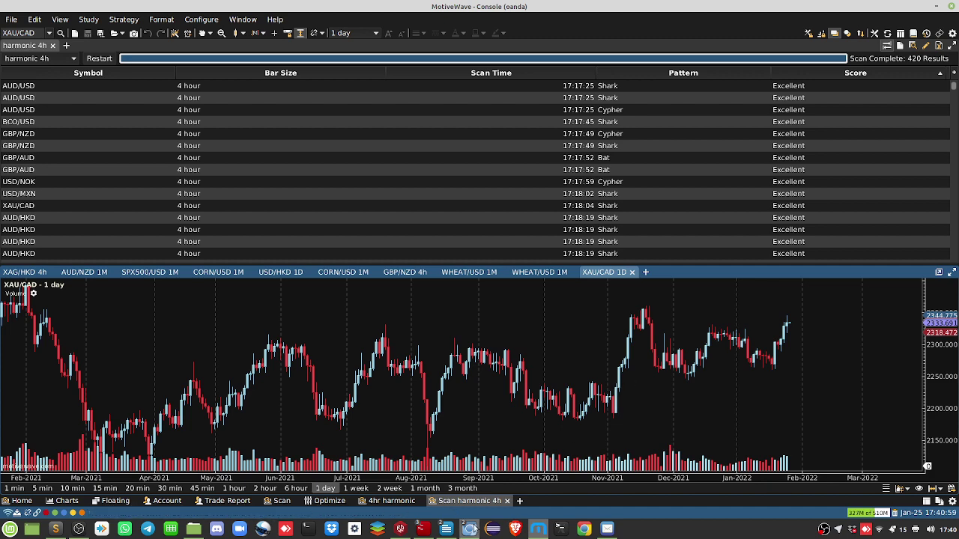
Switch to the Chromium window showing a blank new tab and load quantlabs.shop in another new tab.
{"action": "mouse_move", "coordinate": [474, 529]}
{"action": "left_click", "coordinate": [462, 496]}
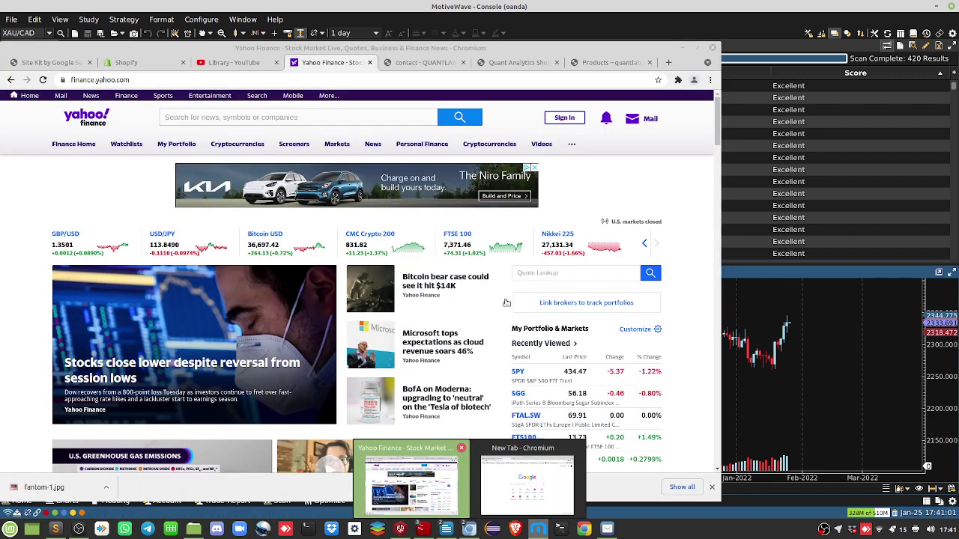
{"action": "left_click", "coordinate": [448, 485]}
{"action": "mouse_move", "coordinate": [469, 530]}
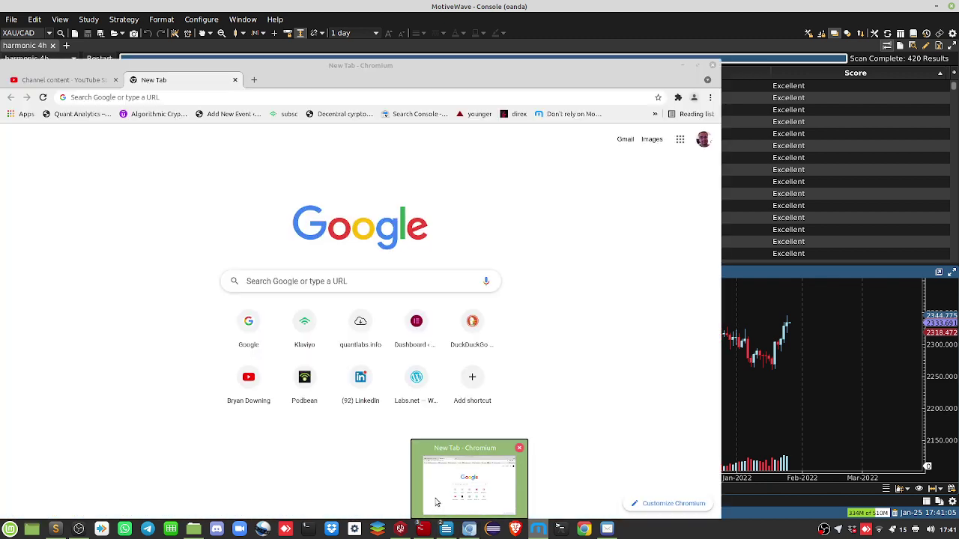
{"action": "left_click", "coordinate": [469, 494]}
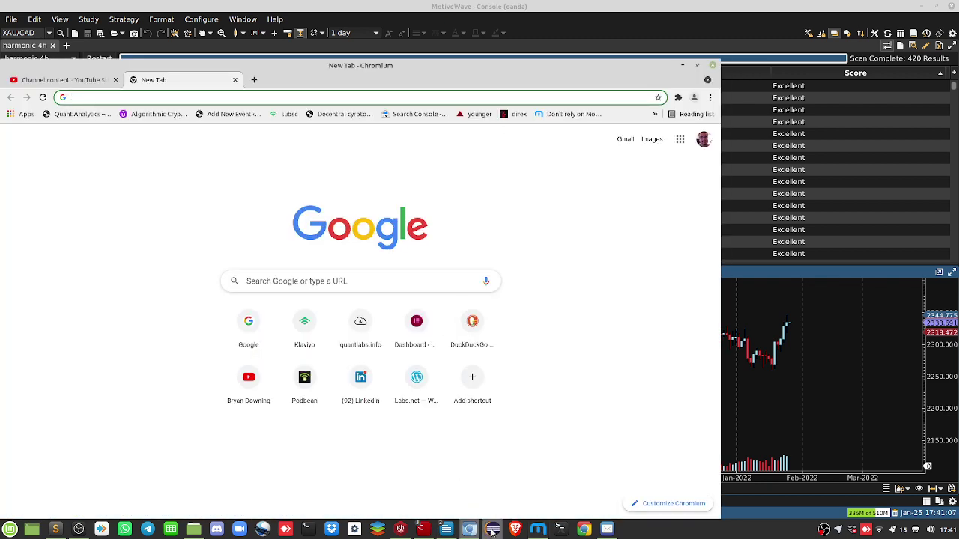
{"action": "mouse_move", "coordinate": [472, 532]}
{"action": "key", "text": "ctrl+t"}
{"action": "type", "text": "quan"}
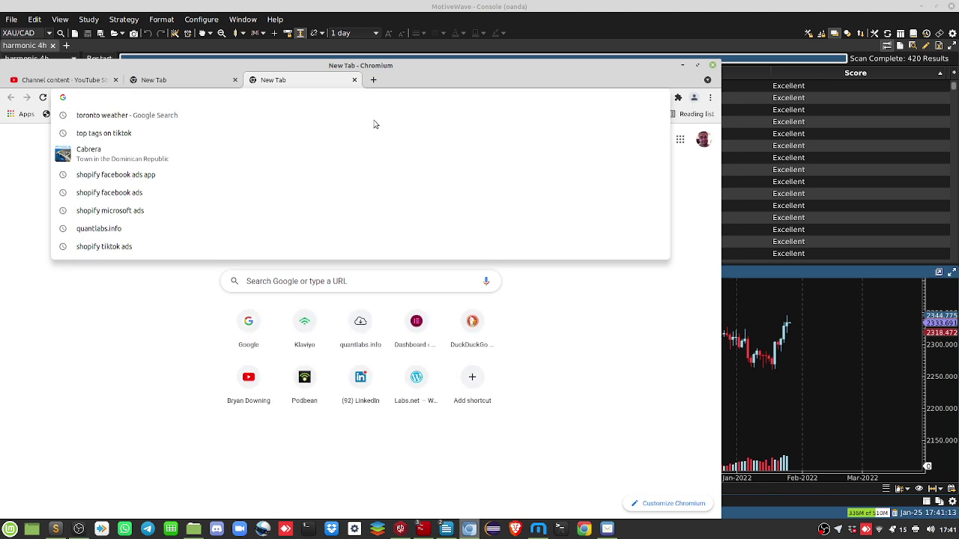
{"action": "type", "text": "tlabs.shop"}
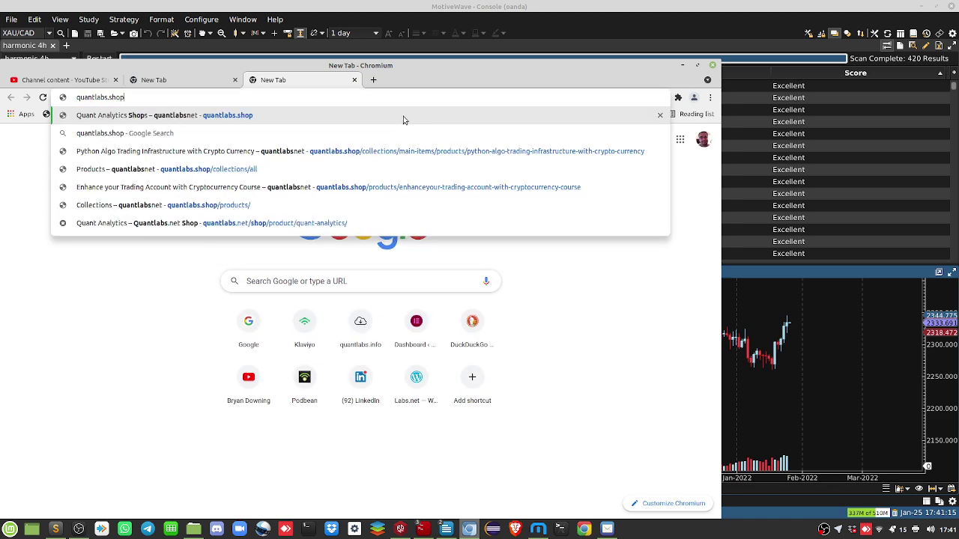
{"action": "key", "text": "Return"}
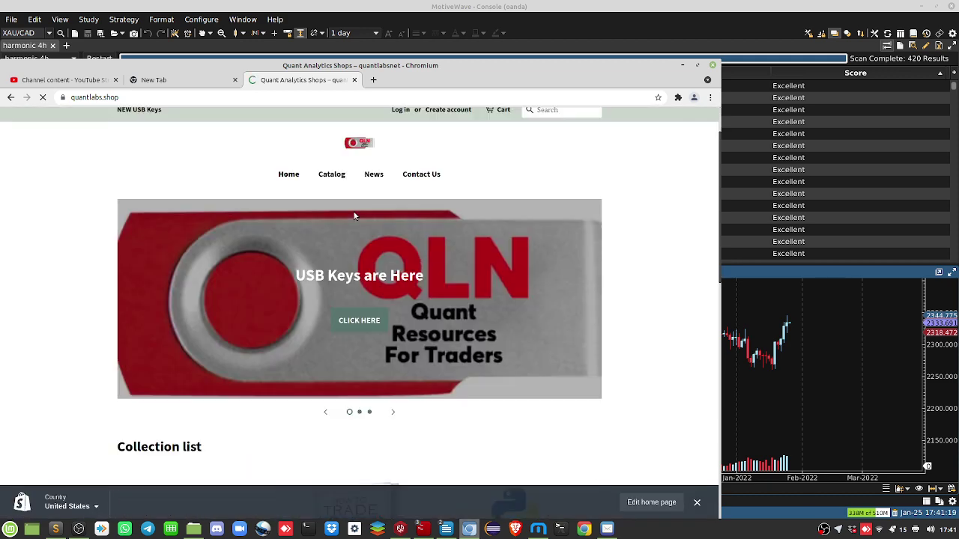
Open the shop's product catalog and view the Enhance your Trading Account with Cryptocurrency Course page.
{"action": "left_click", "coordinate": [334, 212]}
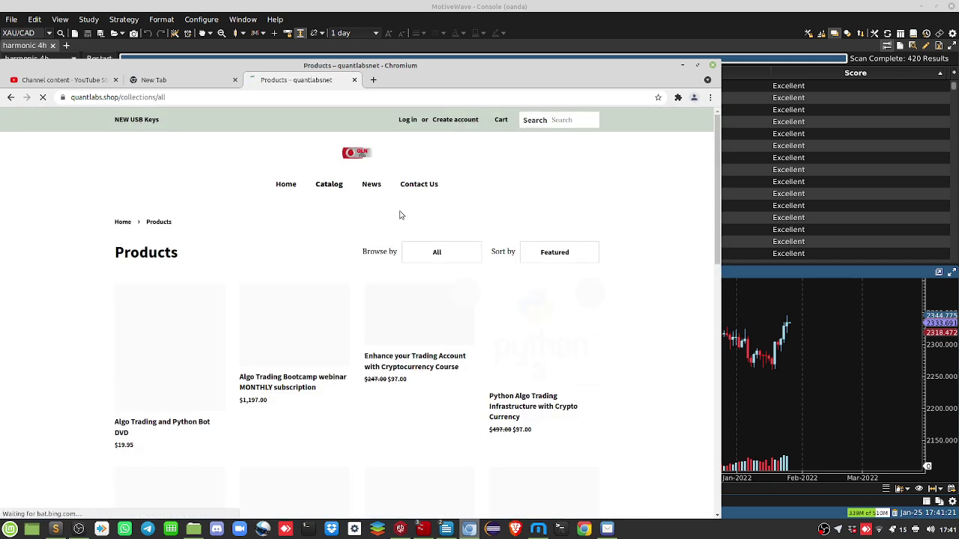
{"action": "scroll", "coordinate": [406, 409], "scroll_direction": "down", "scroll_amount": 2}
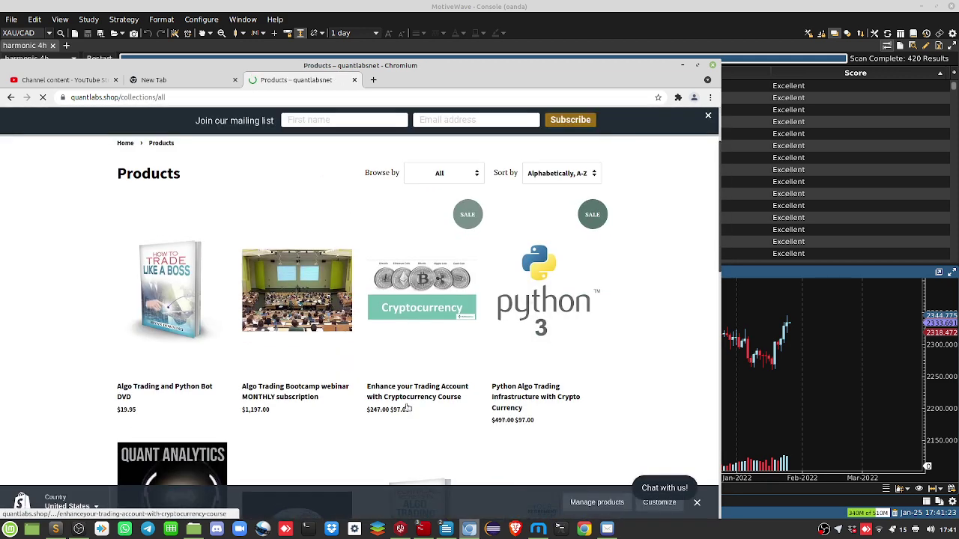
{"action": "left_click", "coordinate": [424, 310]}
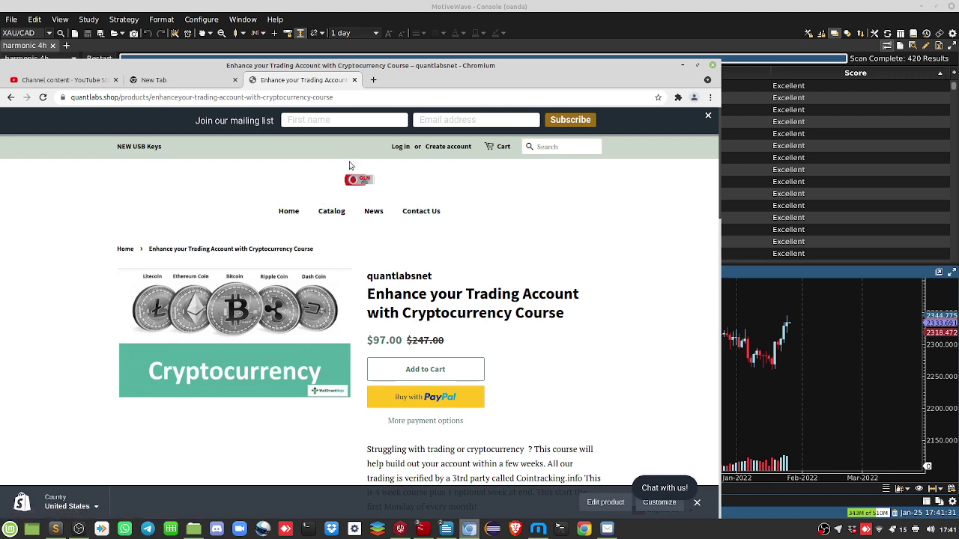
Return to the product list, view the Algo Trading Bootcamp webinar MONTHLY subscription in a separate tab, and go back to the list.
{"action": "left_click", "coordinate": [10, 97]}
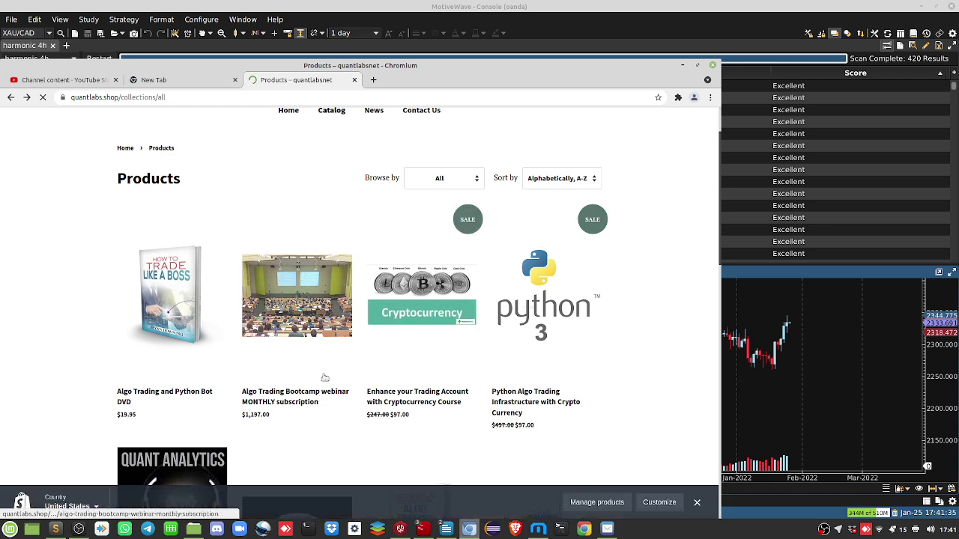
{"action": "right_click", "coordinate": [288, 396]}
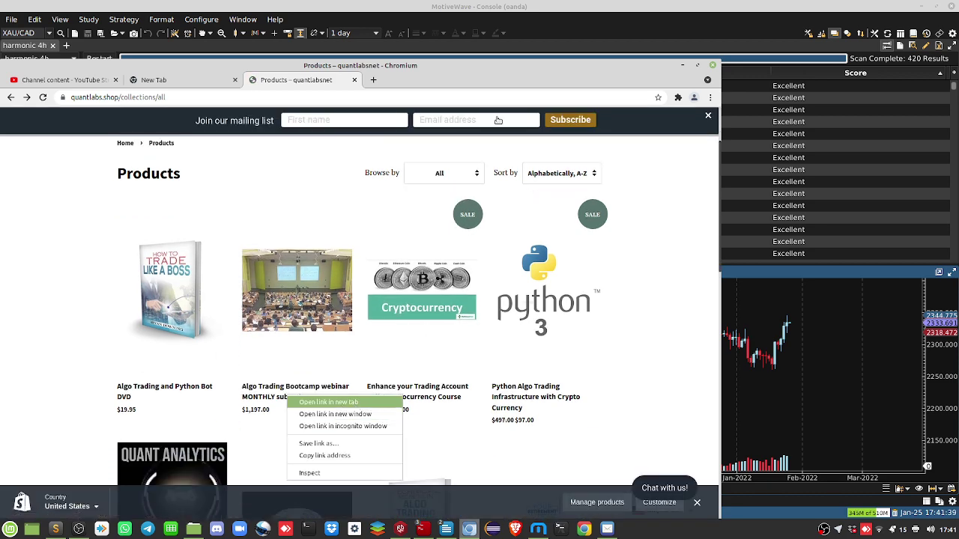
{"action": "left_click", "coordinate": [329, 402]}
{"action": "key", "text": "ctrl+Tab"}
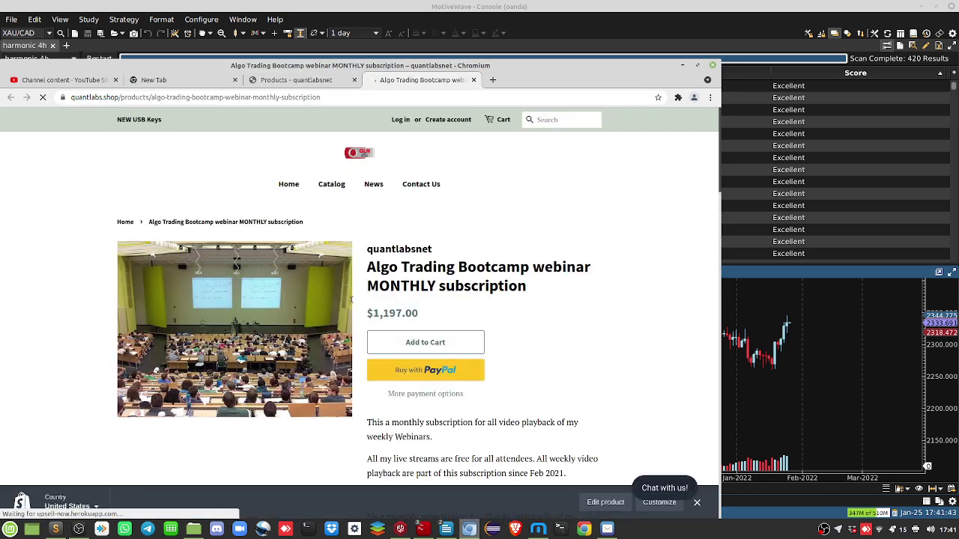
{"action": "left_click", "coordinate": [307, 81]}
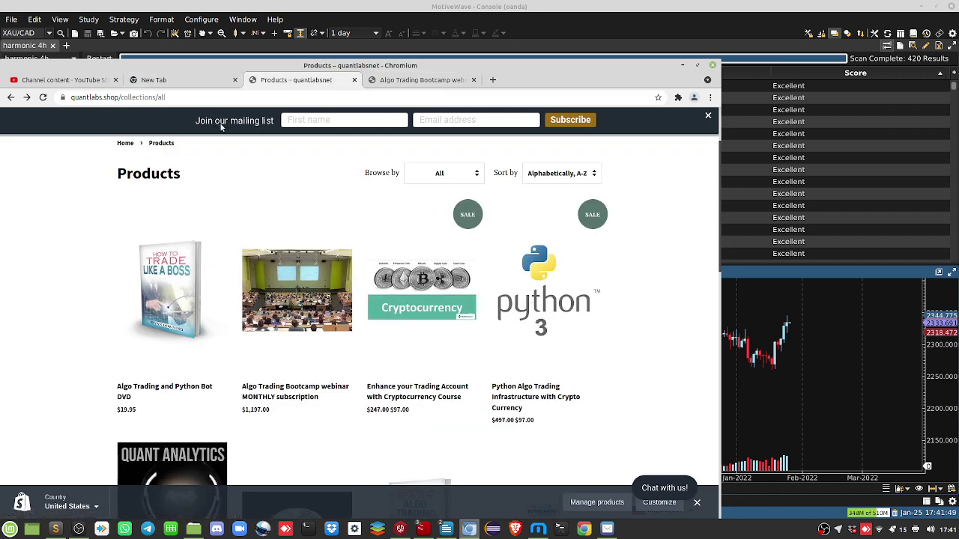
Switch back to MotiveWave and close the XAU/CAD chart, discarding its untitled analyses.
{"action": "left_click", "coordinate": [721, 24]}
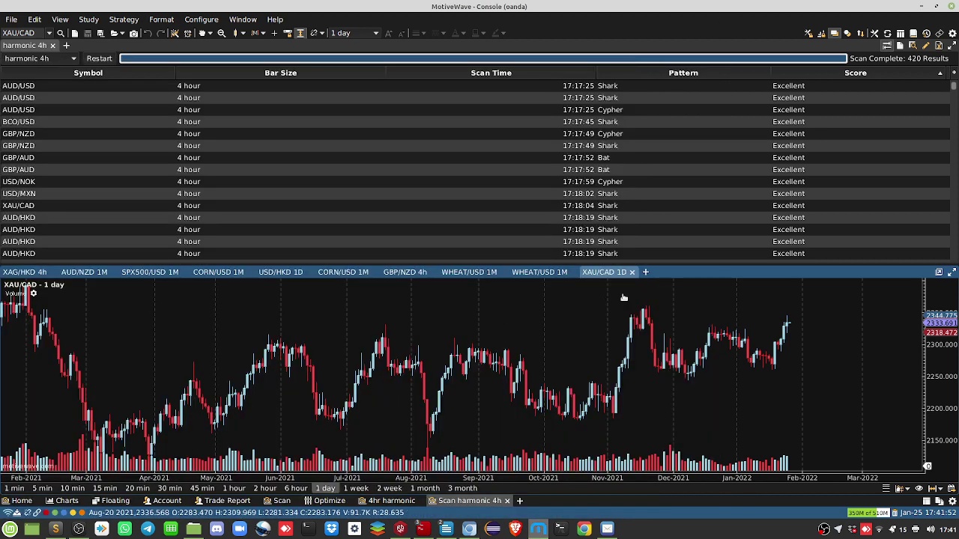
{"action": "left_click", "coordinate": [632, 272]}
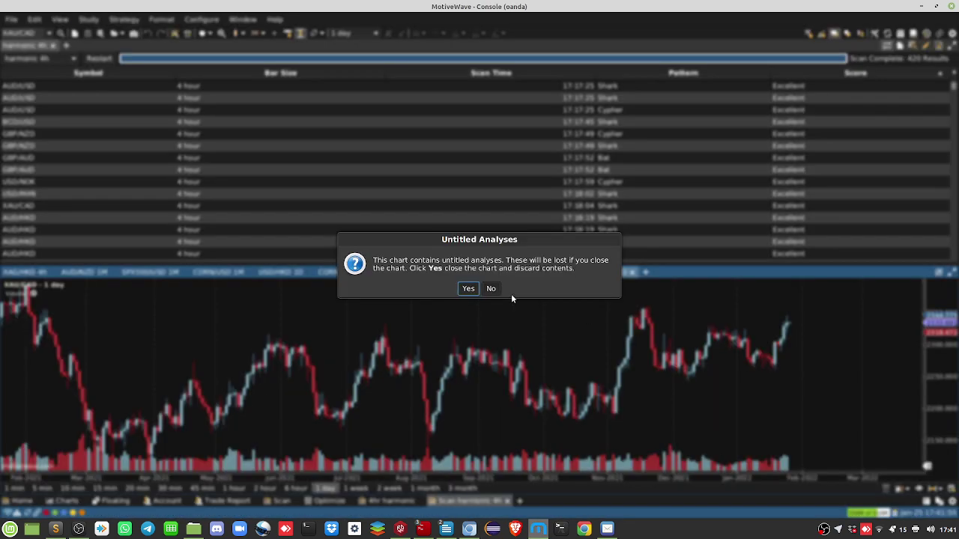
{"action": "left_click", "coordinate": [468, 288]}
Open a new 1 month chart tab for USD/INR to review its trend, and close it, discarding its untitled analyses.
{"action": "left_click", "coordinate": [586, 271]}
{"action": "left_click", "coordinate": [603, 284]}
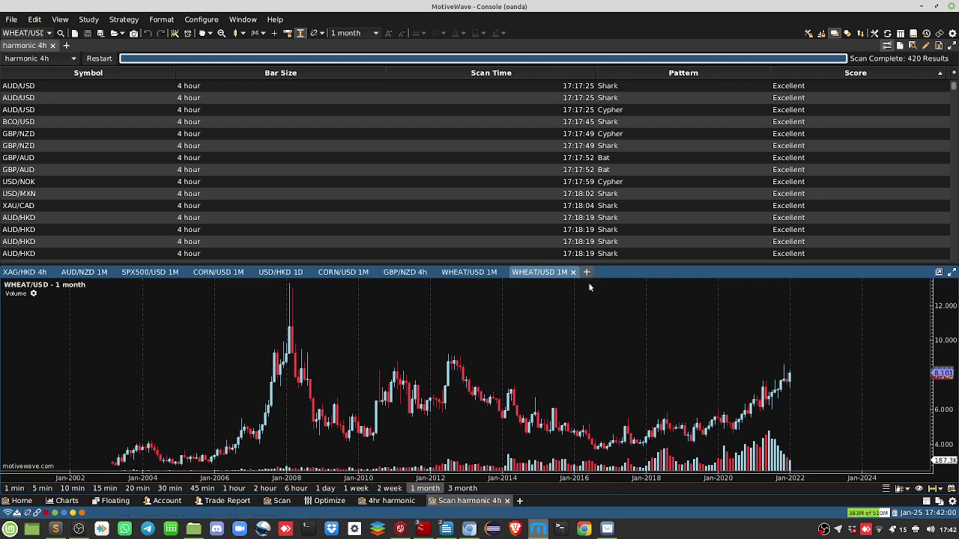
{"action": "left_click", "coordinate": [587, 273]}
{"action": "left_click", "coordinate": [605, 285]}
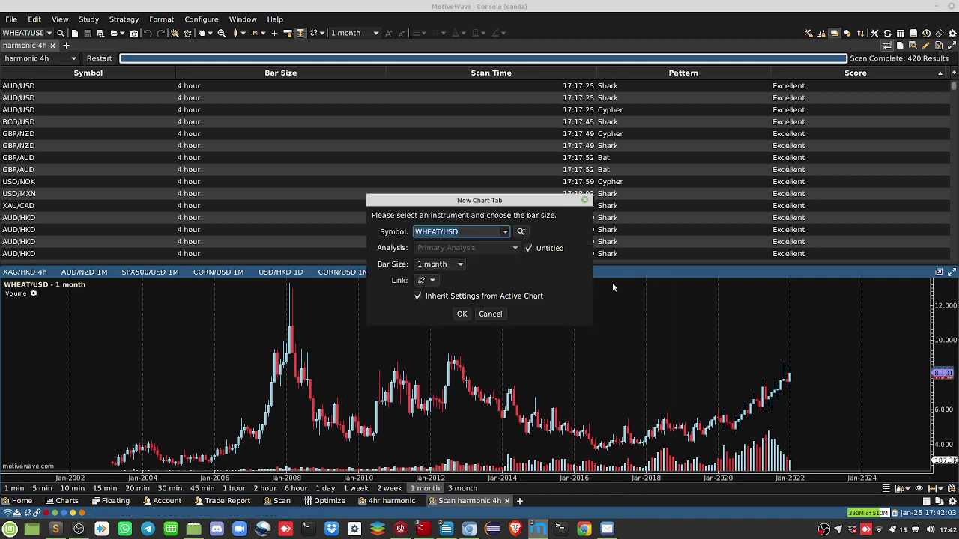
{"action": "type", "text": "USD/CAD"}
{"action": "type", "text": "INR"}
{"action": "key", "text": "Return"}
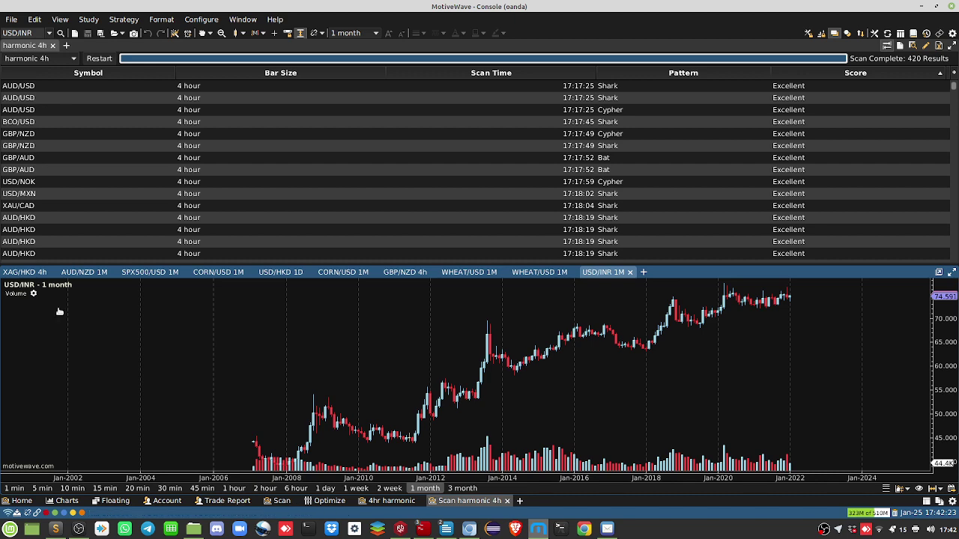
{"action": "left_click", "coordinate": [628, 272]}
{"action": "key", "text": "Return"}
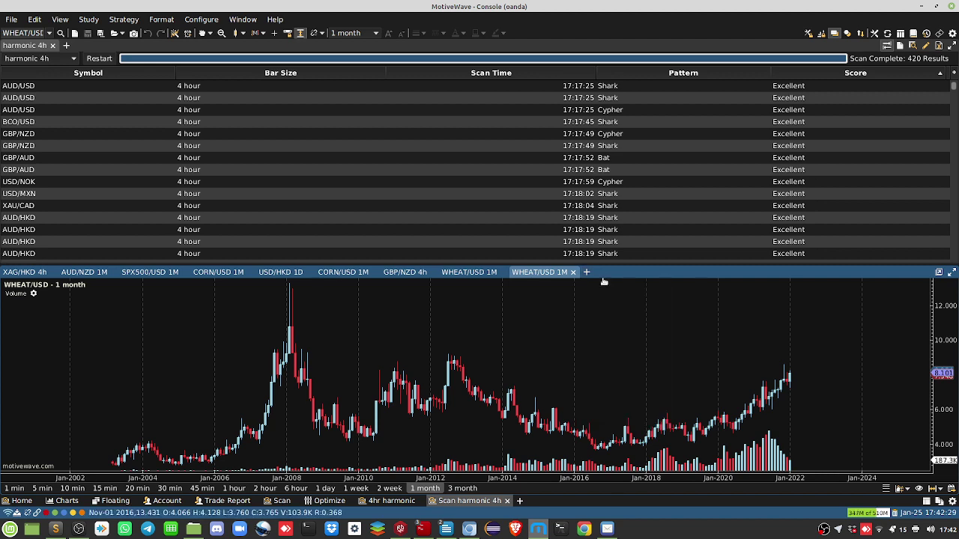
Open a new 1 month chart tab for XCU/USD to review its trend, and close it, discarding its untitled analyses.
{"action": "left_click", "coordinate": [586, 273]}
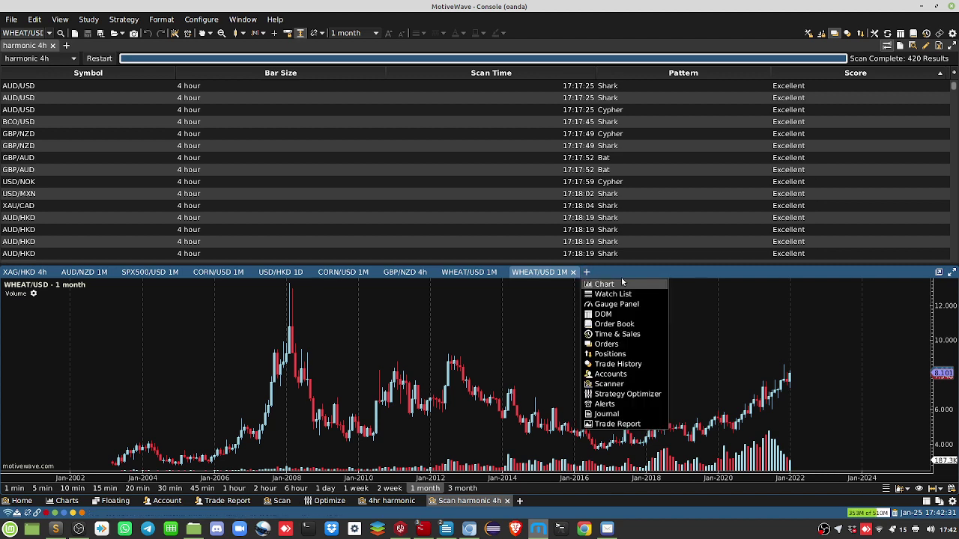
{"action": "left_click", "coordinate": [621, 282]}
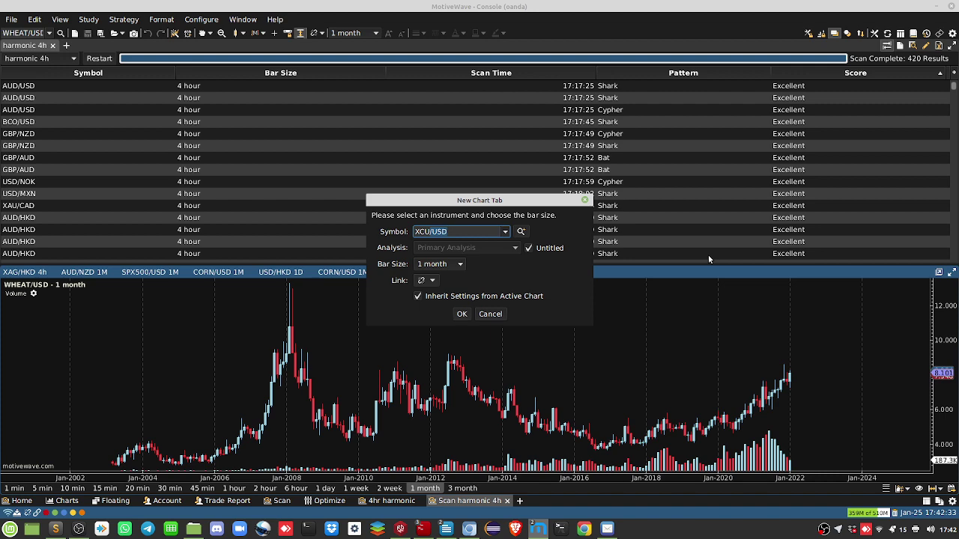
{"action": "key", "text": "Return"}
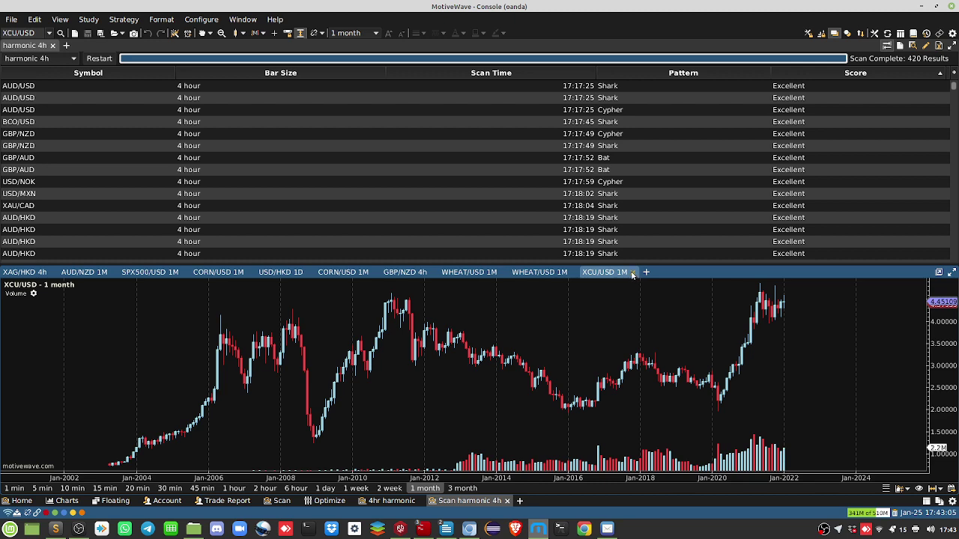
{"action": "left_click", "coordinate": [633, 273]}
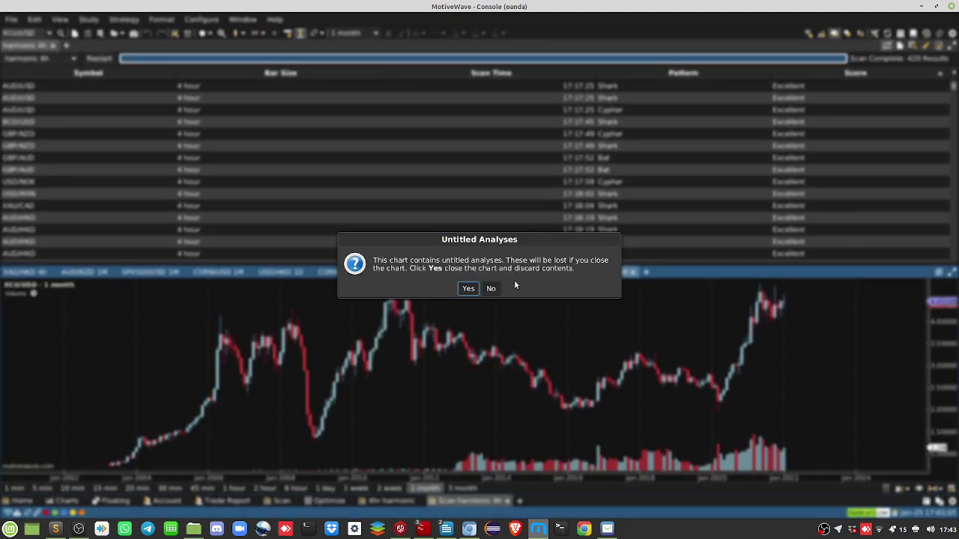
{"action": "left_click", "coordinate": [466, 290]}
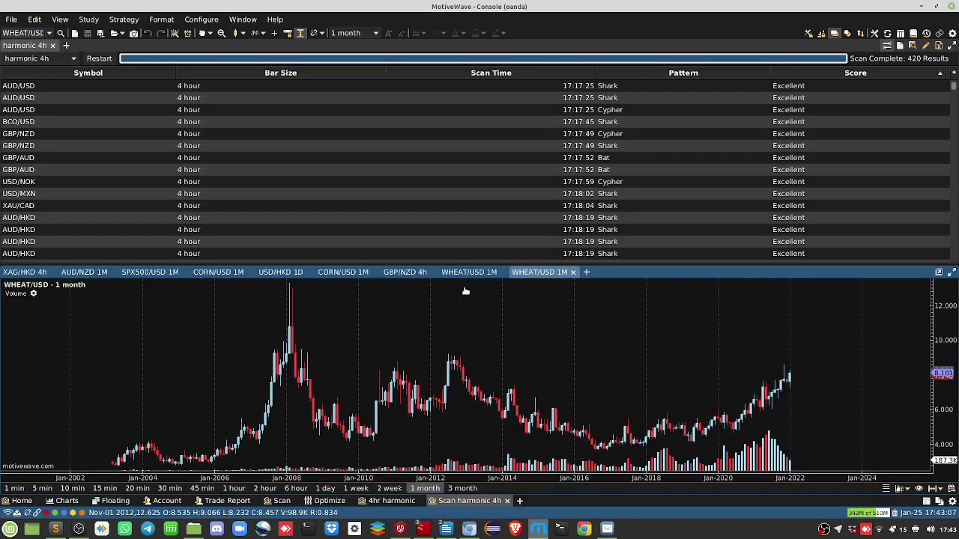
{"action": "left_click", "coordinate": [587, 272]}
{"action": "left_click", "coordinate": [609, 274]}
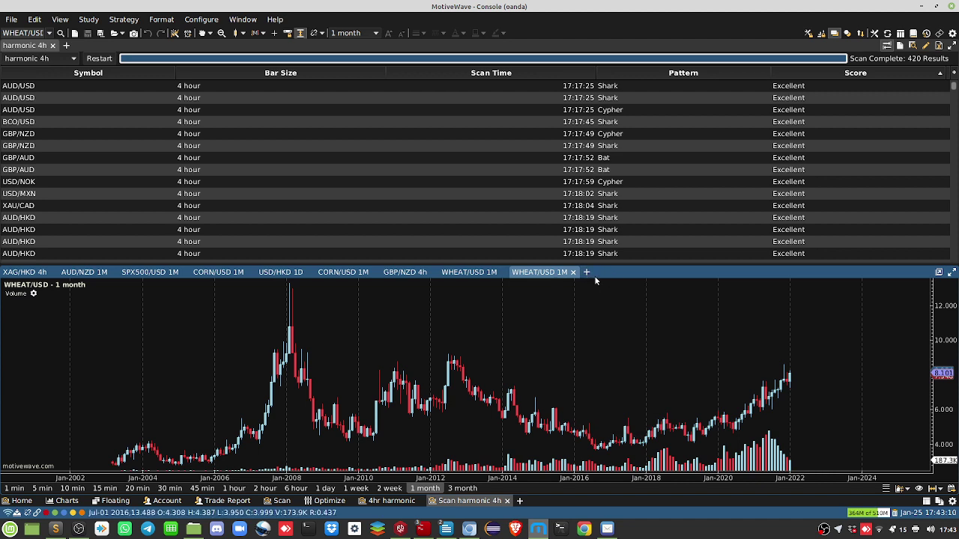
{"action": "left_click", "coordinate": [586, 272]}
{"action": "left_click", "coordinate": [607, 285]}
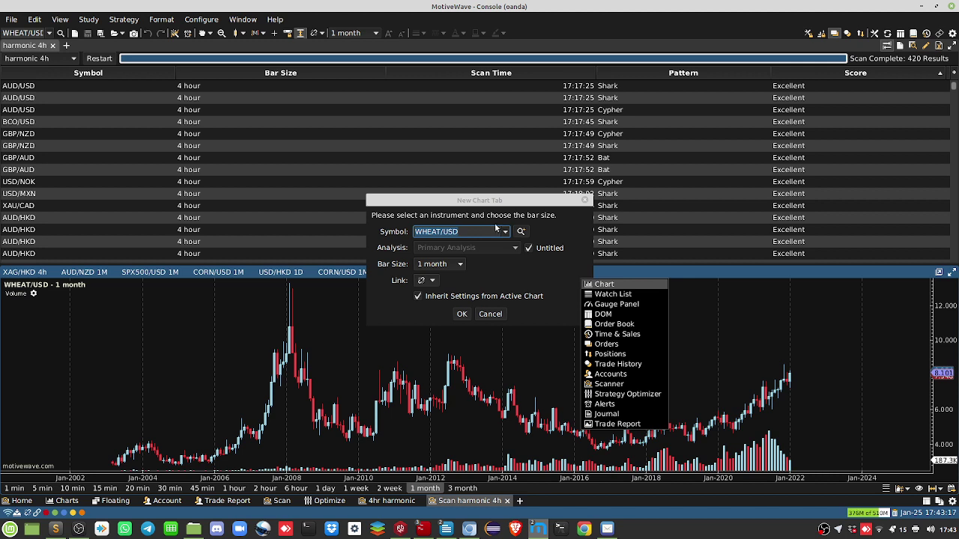
{"action": "left_click", "coordinate": [490, 314]}
Try to open a new 1 month chart tab for the symbol XTP/USD.
{"action": "left_click", "coordinate": [586, 274]}
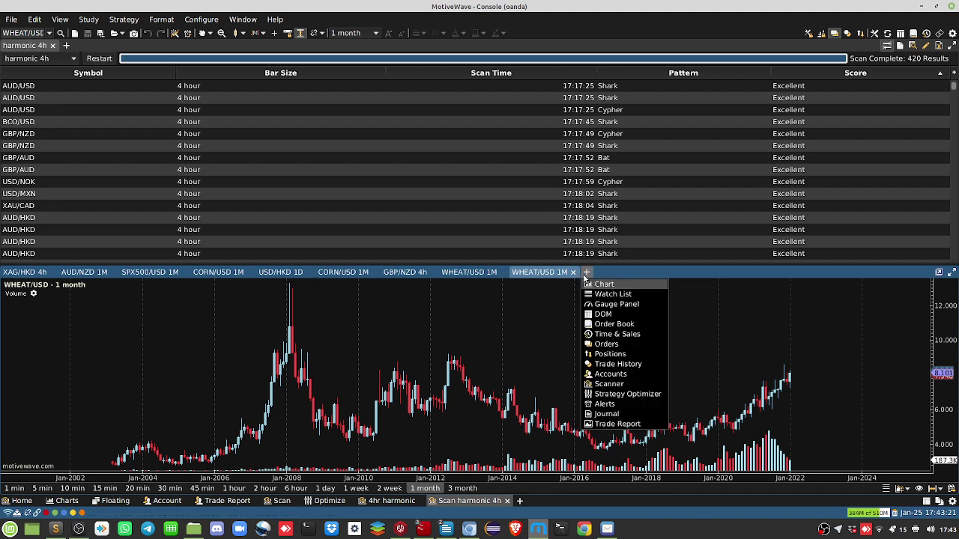
{"action": "left_click", "coordinate": [603, 284]}
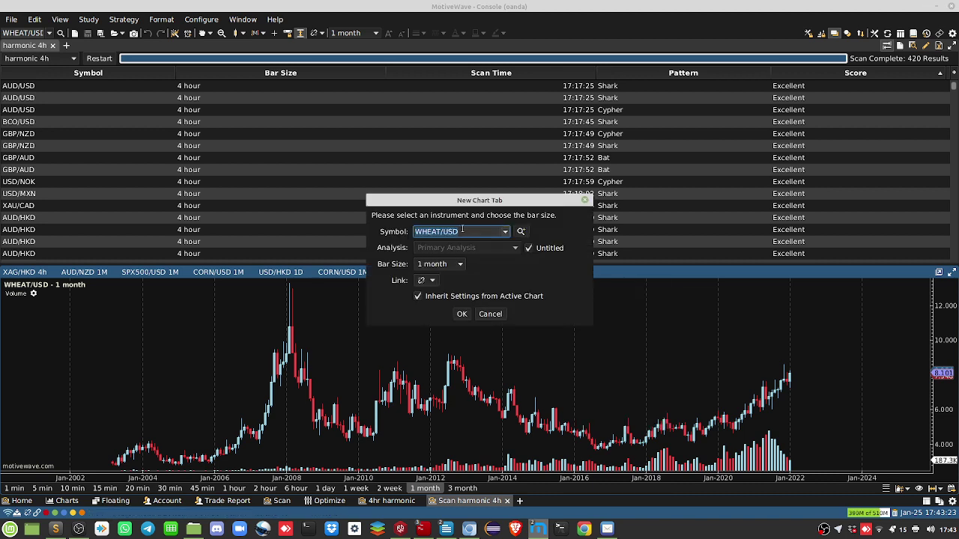
{"action": "type", "text": "XTP/USD"}
{"action": "key", "text": "Return"}
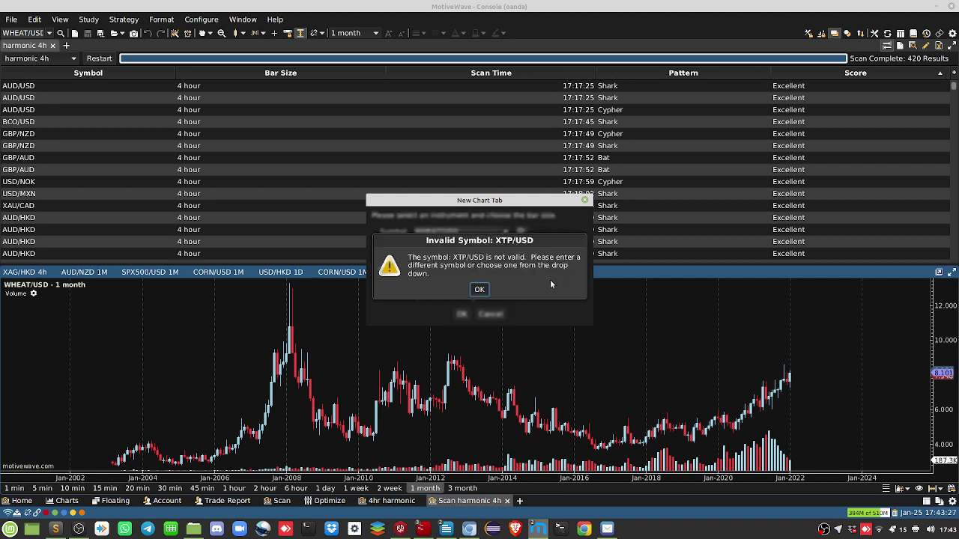
{"action": "left_click", "coordinate": [479, 289]}
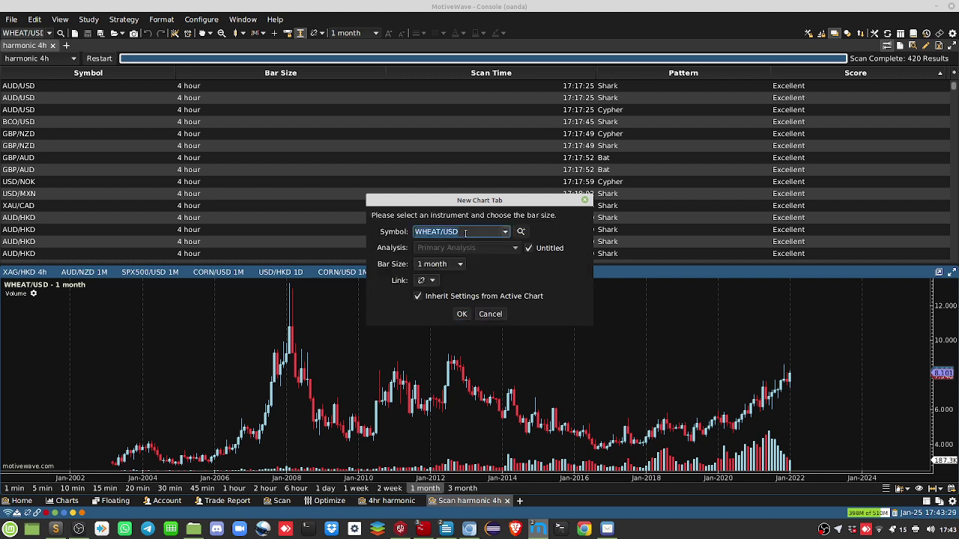
Set the new chart tab's symbol to XPT/USD and open its 1 month chart.
{"action": "type", "text": "SXC"}
{"action": "type", "text": "X"}
{"action": "type", "text": "PT/US"}
{"action": "type", "text": "D"}
{"action": "key", "text": "Return"}
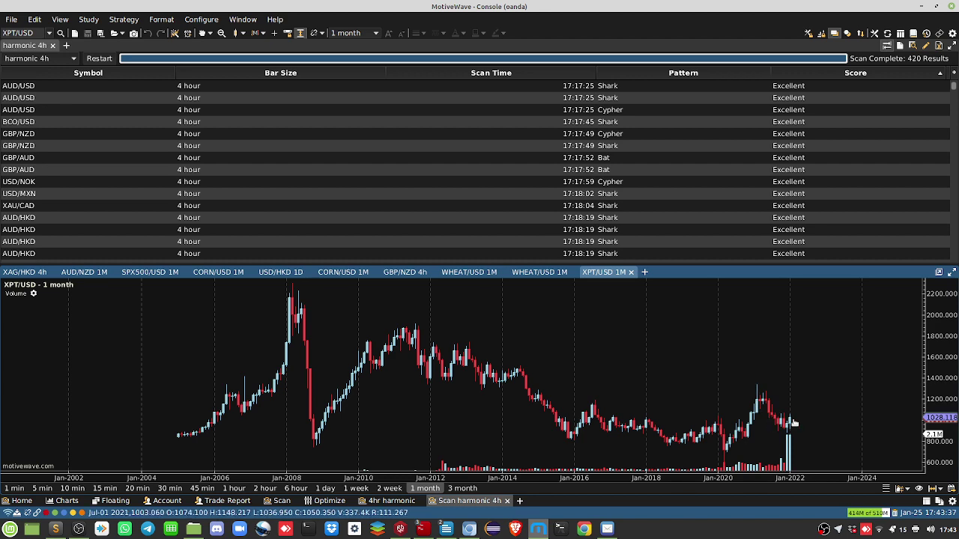
Review XPT/USD with 1 week and 1 day bars, and close its chart, discarding the untitled analyses.
{"action": "left_click", "coordinate": [355, 488]}
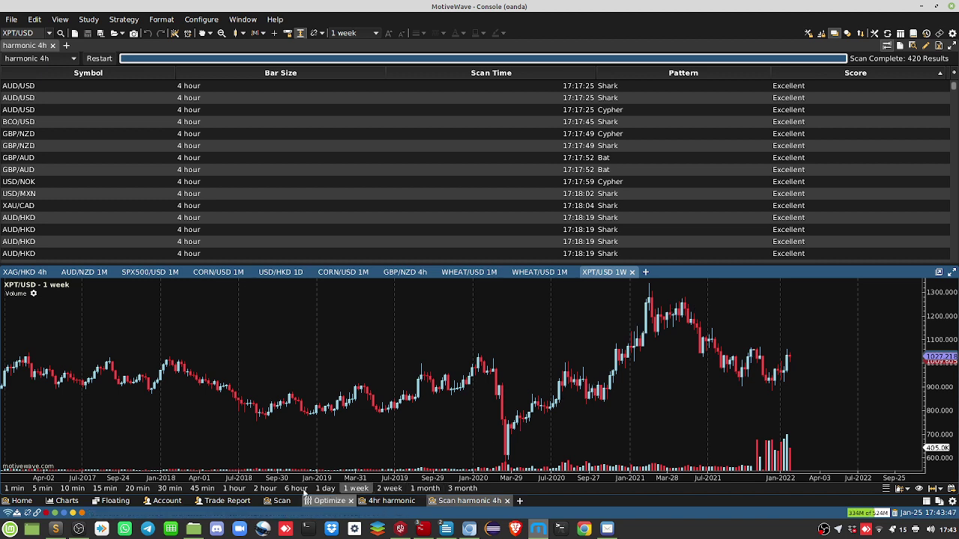
{"action": "left_click", "coordinate": [328, 488]}
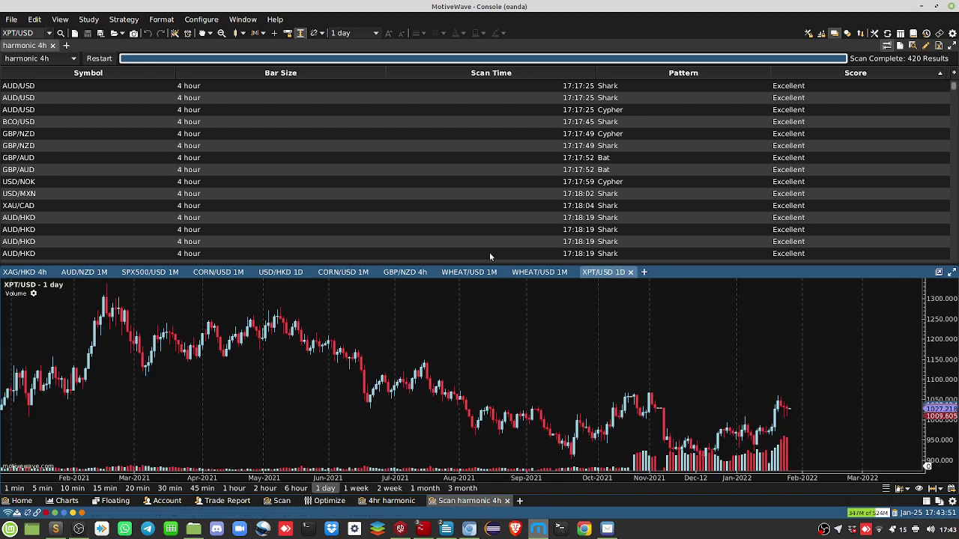
{"action": "left_click", "coordinate": [630, 273]}
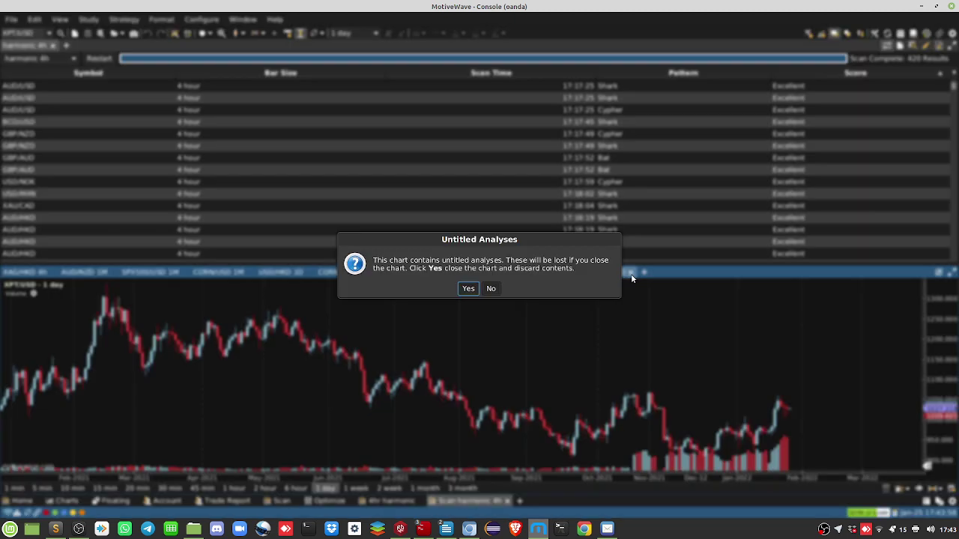
{"action": "left_click", "coordinate": [467, 289]}
Open a new 1 month chart tab for SOYBN/USD and check its trend with 1 week and 1 day bars.
{"action": "left_click", "coordinate": [587, 273]}
{"action": "left_click", "coordinate": [586, 273]}
{"action": "left_click", "coordinate": [587, 273]}
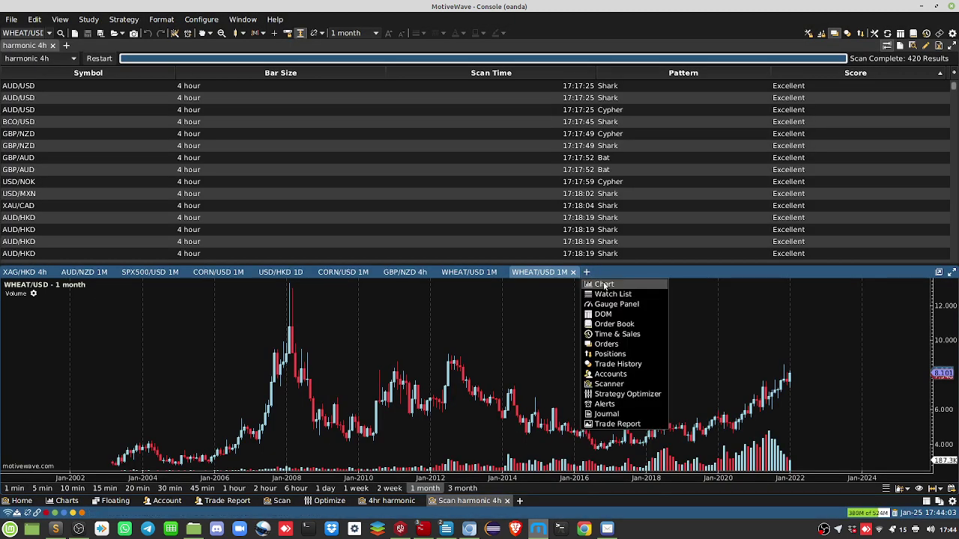
{"action": "left_click", "coordinate": [625, 285]}
{"action": "type", "text": "SOYBN/USD"}
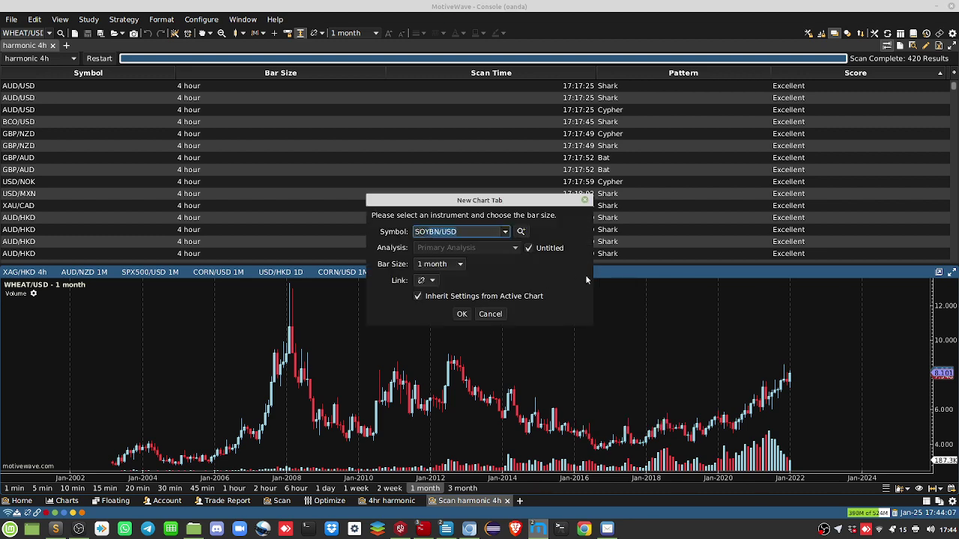
{"action": "key", "text": "Return"}
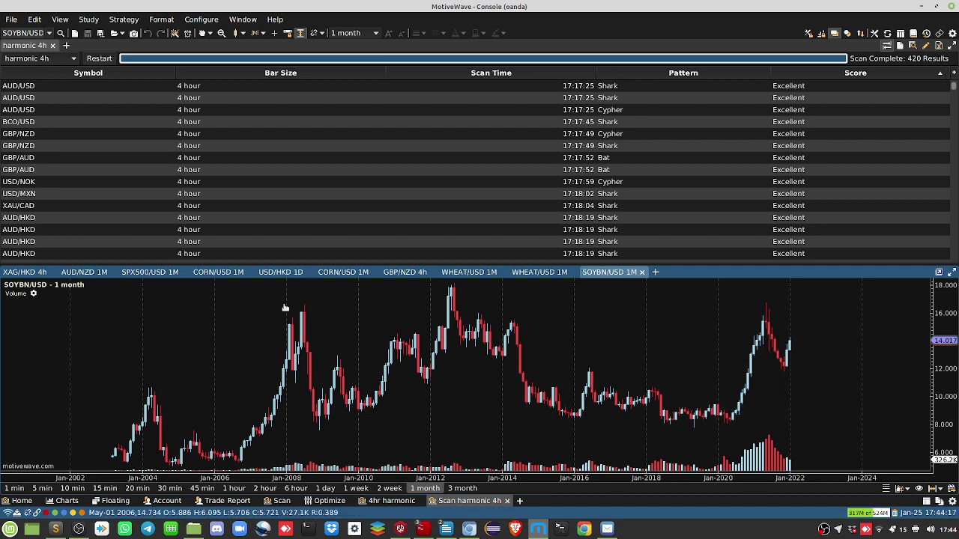
{"action": "mouse_move", "coordinate": [367, 493]}
{"action": "mouse_move", "coordinate": [304, 470]}
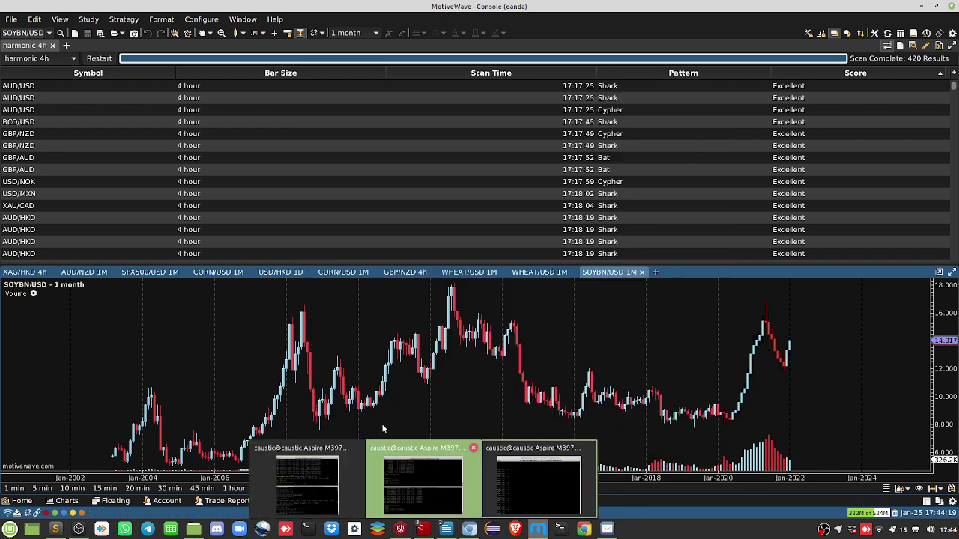
{"action": "left_click", "coordinate": [356, 488]}
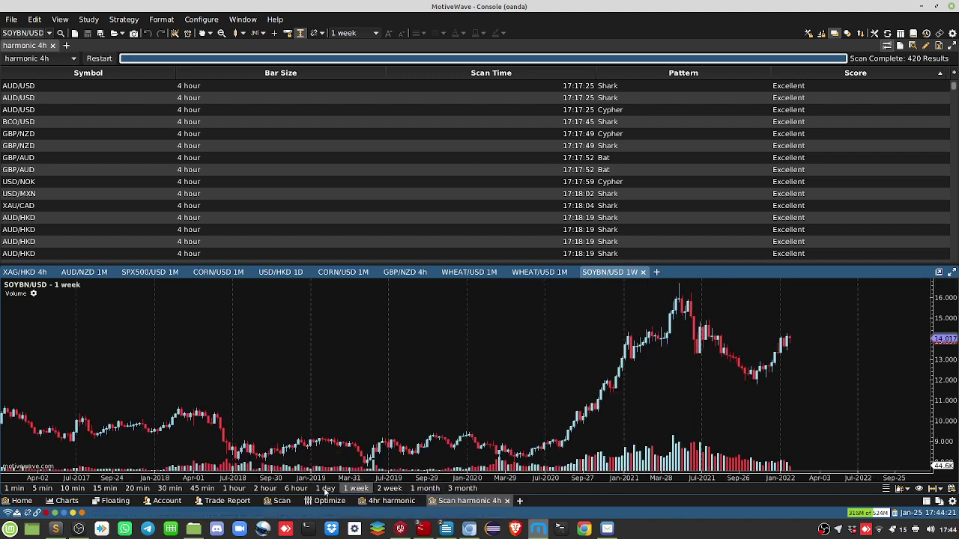
Review CORN/USD in a new chart tab with 1 day and 1 month bars, and close it, discarding its untitled analyses.
{"action": "left_click", "coordinate": [656, 272]}
{"action": "left_click", "coordinate": [678, 286]}
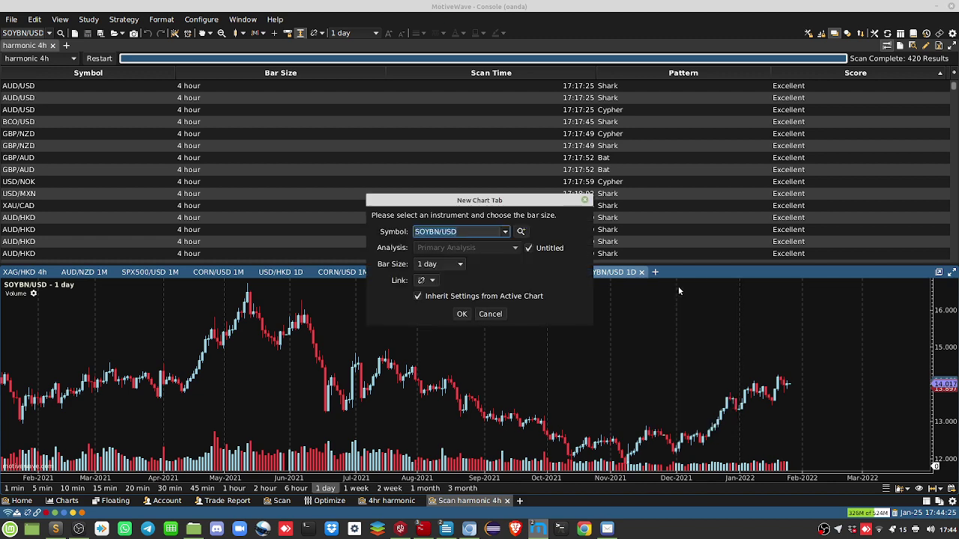
{"action": "key", "text": "Down"}
{"action": "key", "text": "Return"}
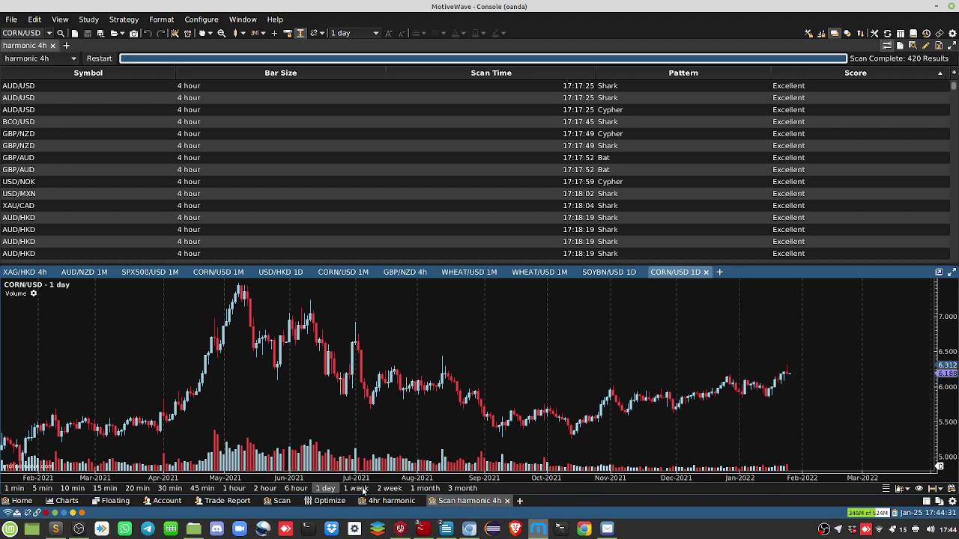
{"action": "left_click", "coordinate": [441, 490]}
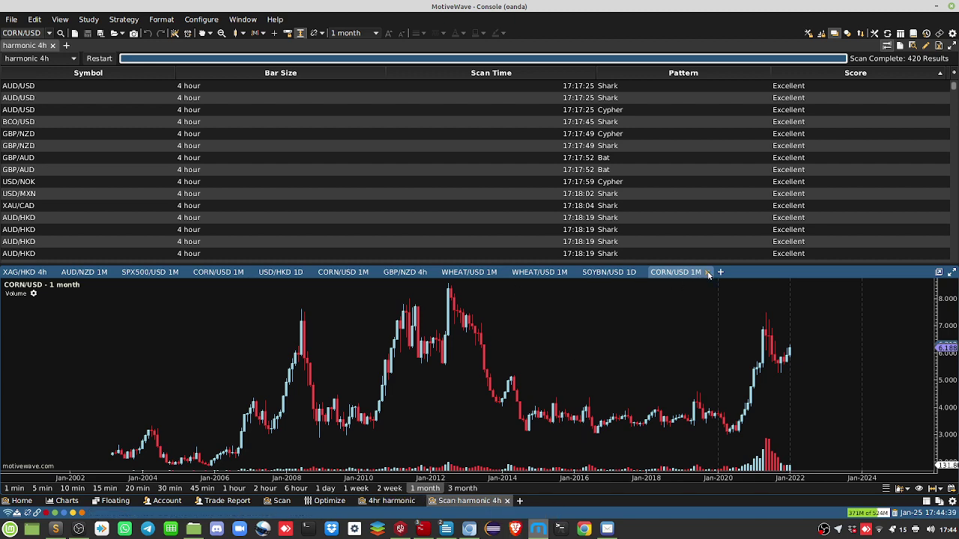
{"action": "left_click", "coordinate": [708, 273]}
{"action": "left_click", "coordinate": [468, 289]}
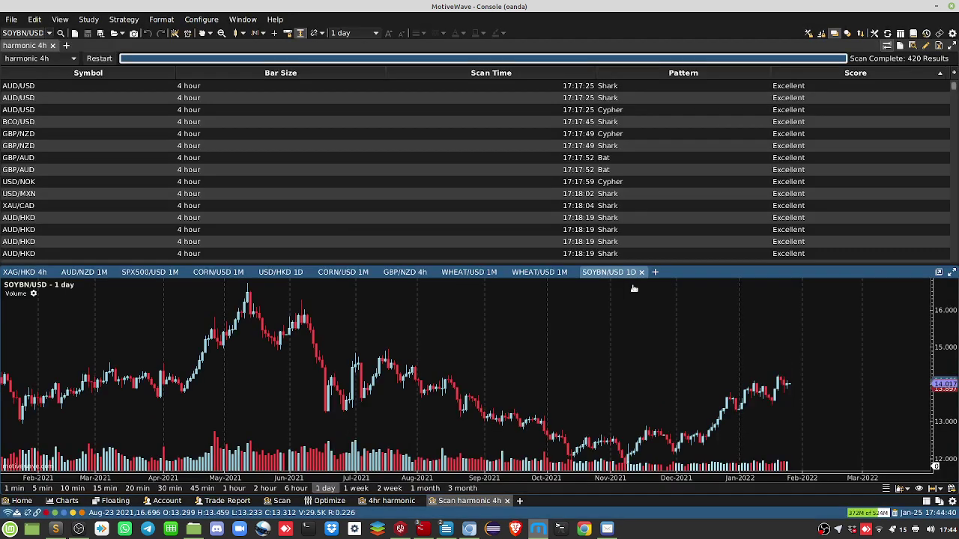
Open a new 1 day chart tab for WHEAT/USD and change its bar size to 1 week and then 1 month.
{"action": "left_click", "coordinate": [656, 273]}
{"action": "left_click", "coordinate": [657, 274]}
{"action": "left_click", "coordinate": [656, 274]}
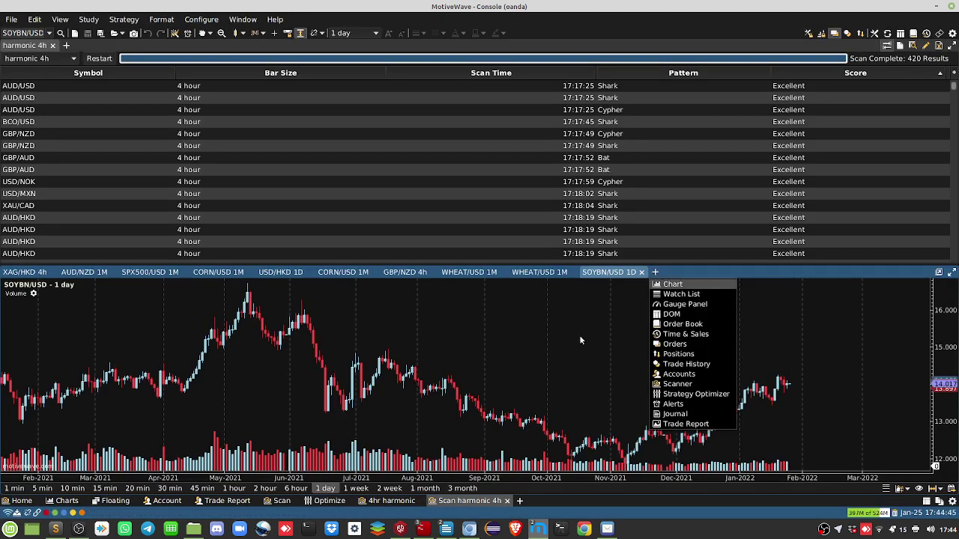
{"action": "key", "text": "Return"}
{"action": "type", "text": "WHEAT/USD"}
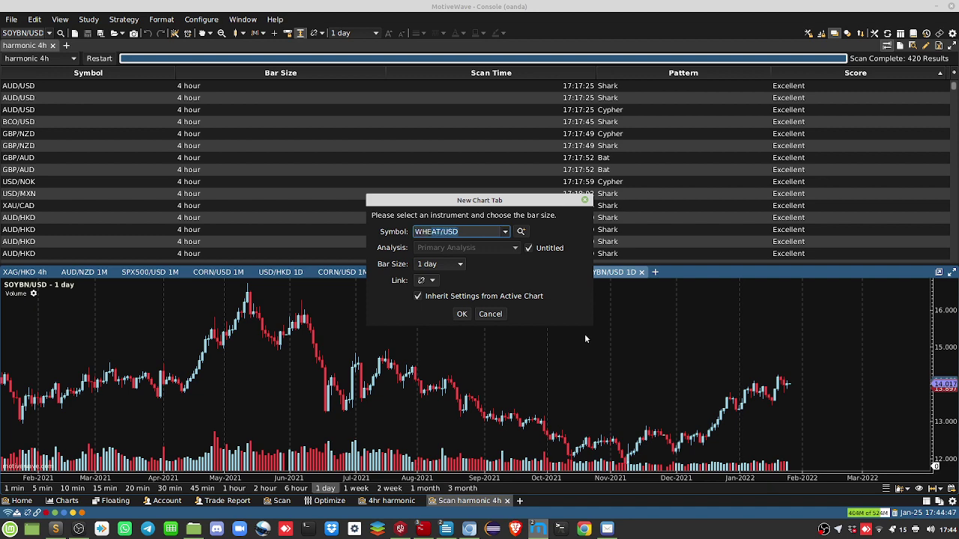
{"action": "key", "text": "Return"}
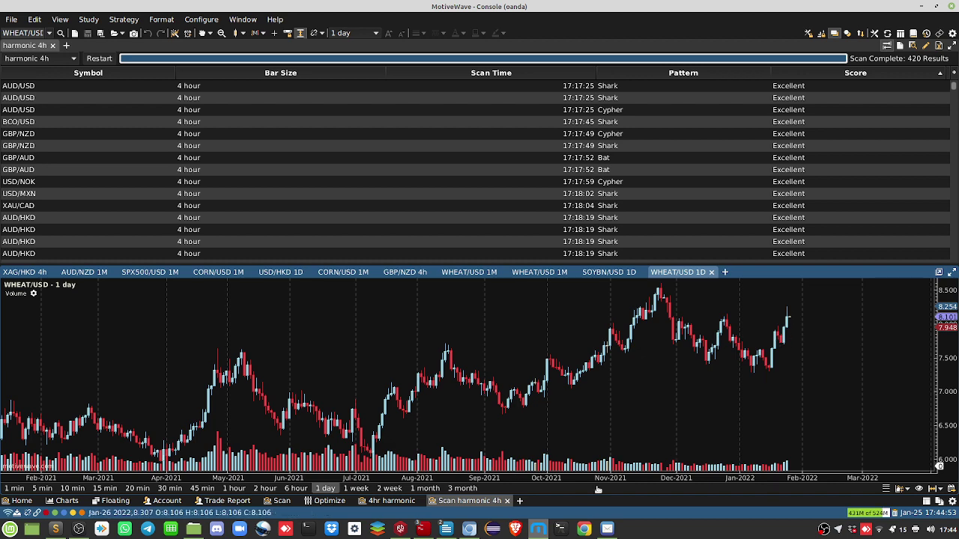
{"action": "left_click", "coordinate": [356, 489]}
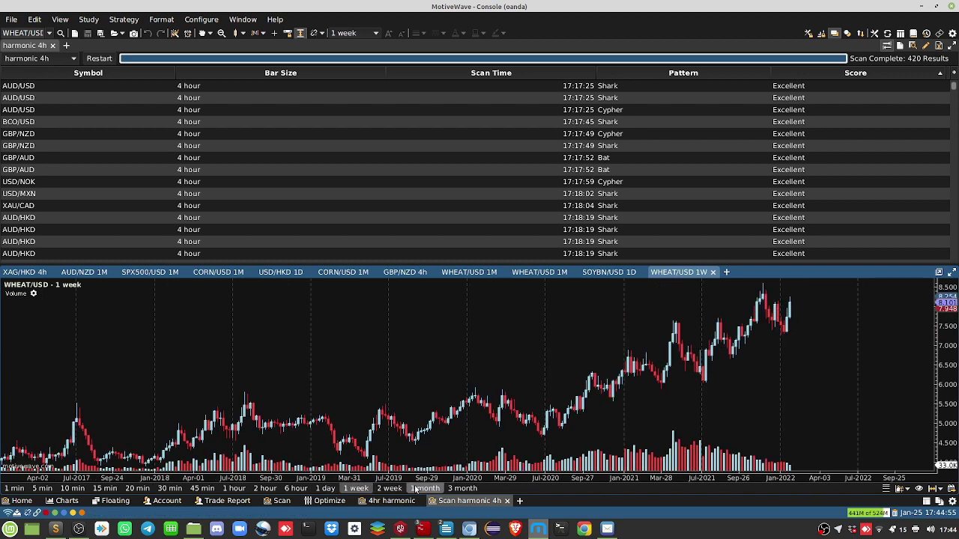
{"action": "left_click", "coordinate": [415, 489]}
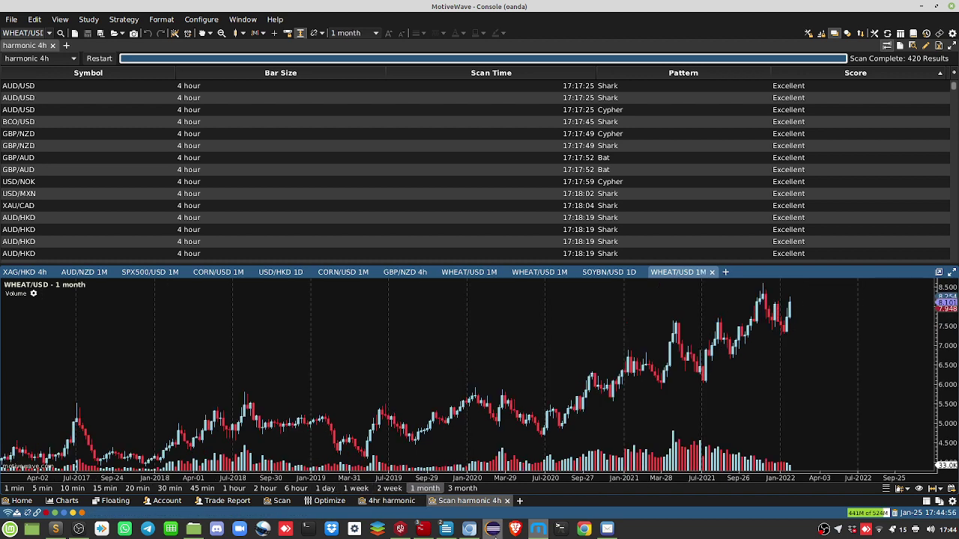
Switch to Chromium and highlight the quantlabs.shop address of the products page.
{"action": "left_click", "coordinate": [469, 529]}
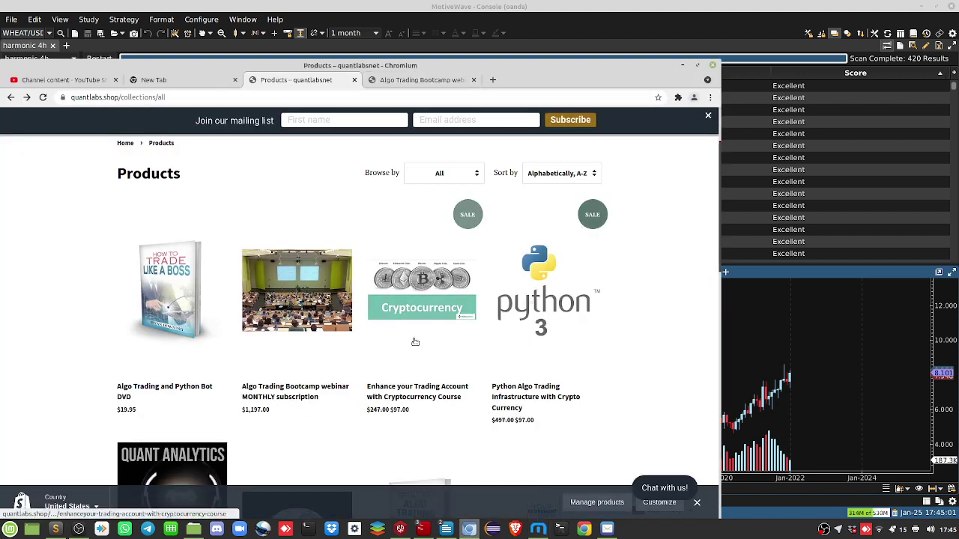
{"action": "left_click", "coordinate": [117, 97]}
{"action": "left_click_drag", "start_coordinate": [142, 97], "coordinate": [71, 98]}
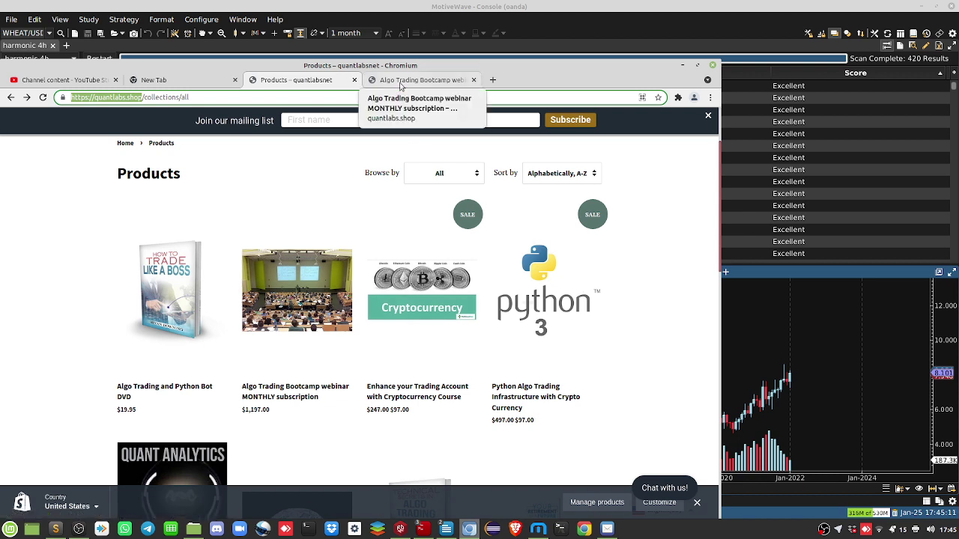
Open the quantlabs.net/contact/ page in a new browser tab.
{"action": "left_click", "coordinate": [493, 80]}
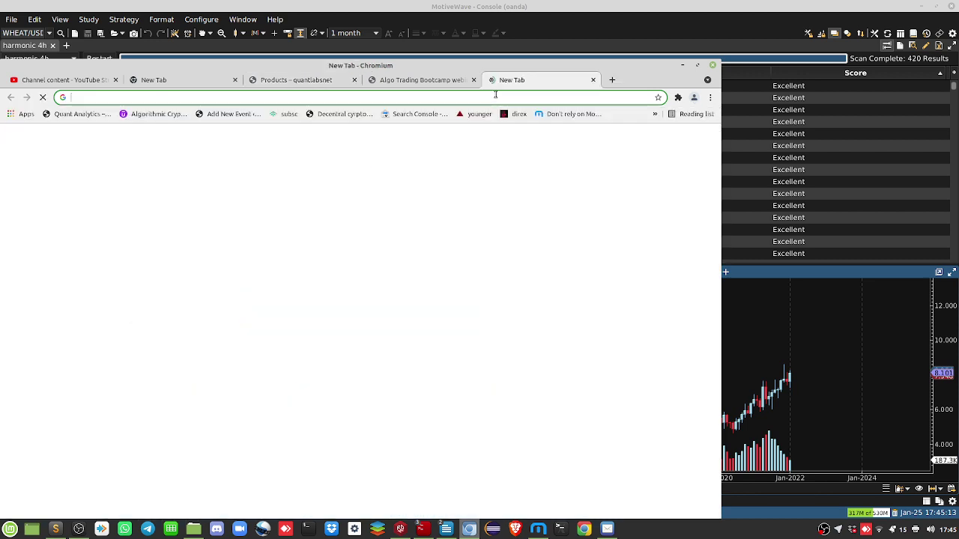
{"action": "type", "text": "q"}
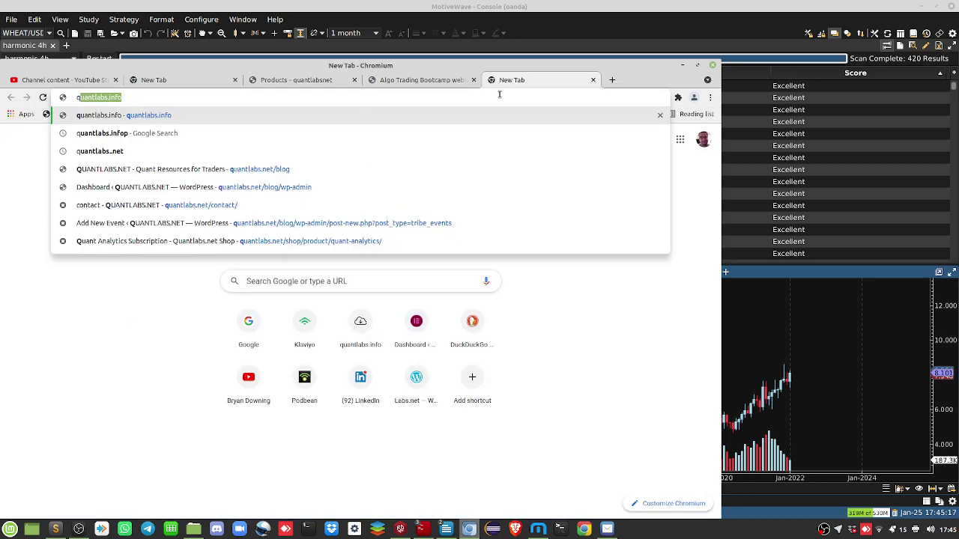
{"action": "key", "text": "Down"}
{"action": "key", "text": "Down"}
{"action": "key", "text": "Down"}
{"action": "key", "text": "Down"}
{"action": "key", "text": "Down"}
{"action": "key", "text": "Down"}
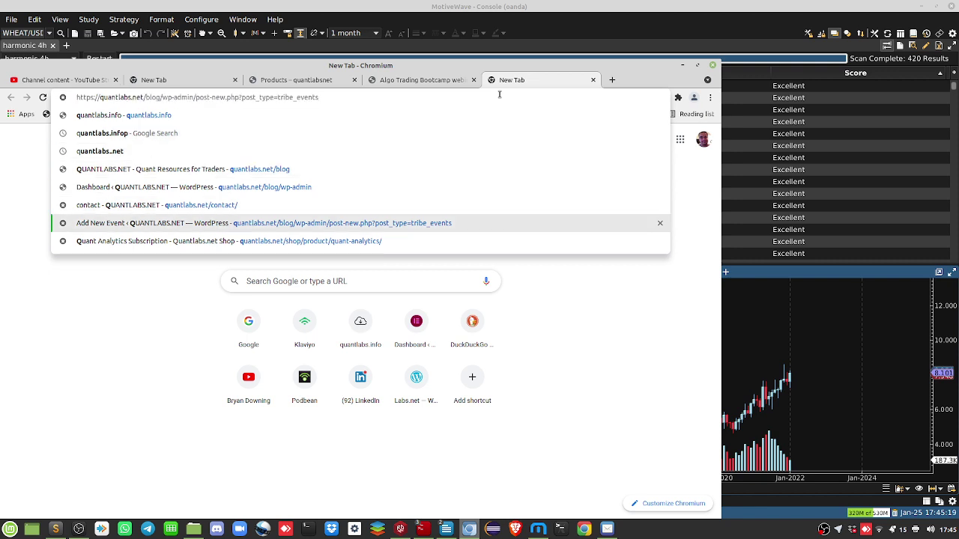
{"action": "key", "text": "Up"}
{"action": "key", "text": "Return"}
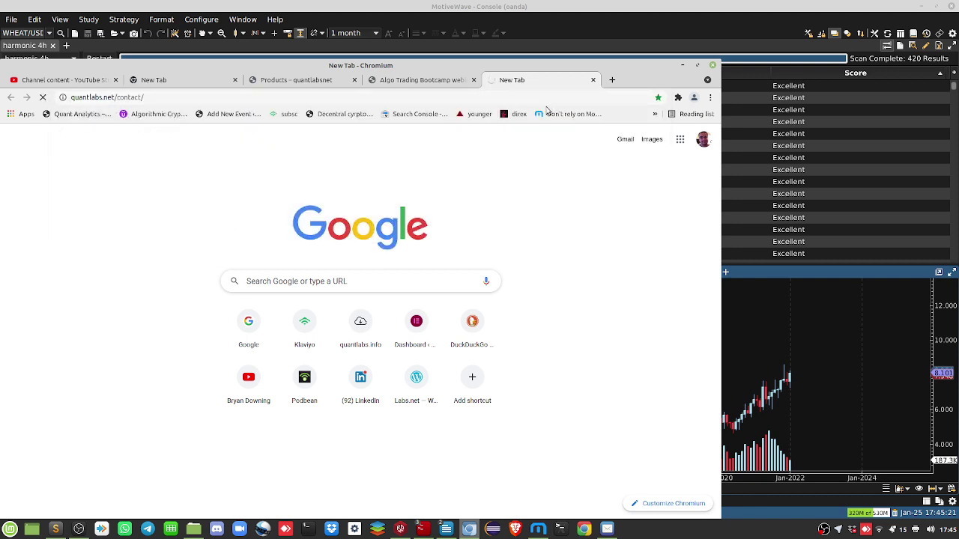